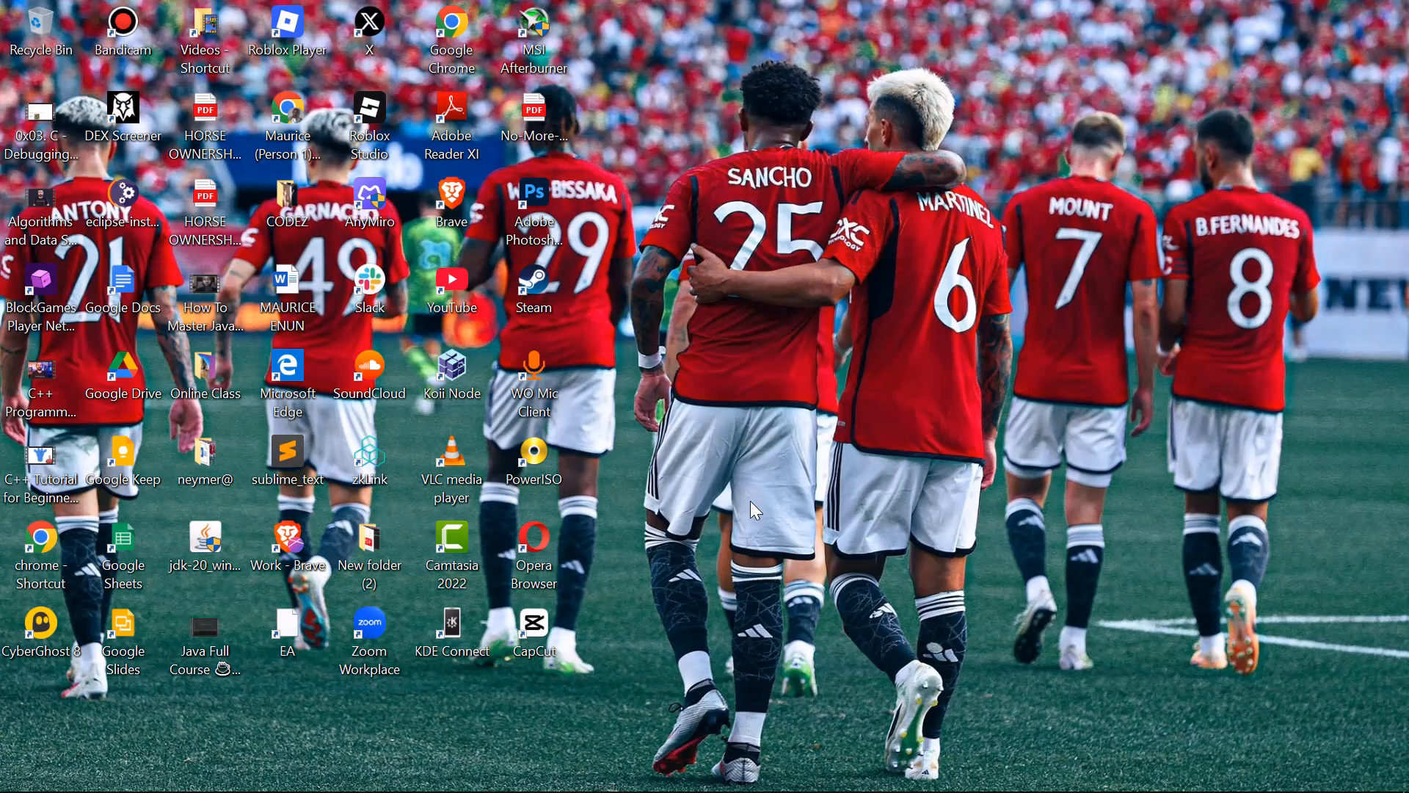
Switch to the web browser and open the Namecheap website from the namecheap search results
click(727, 775)
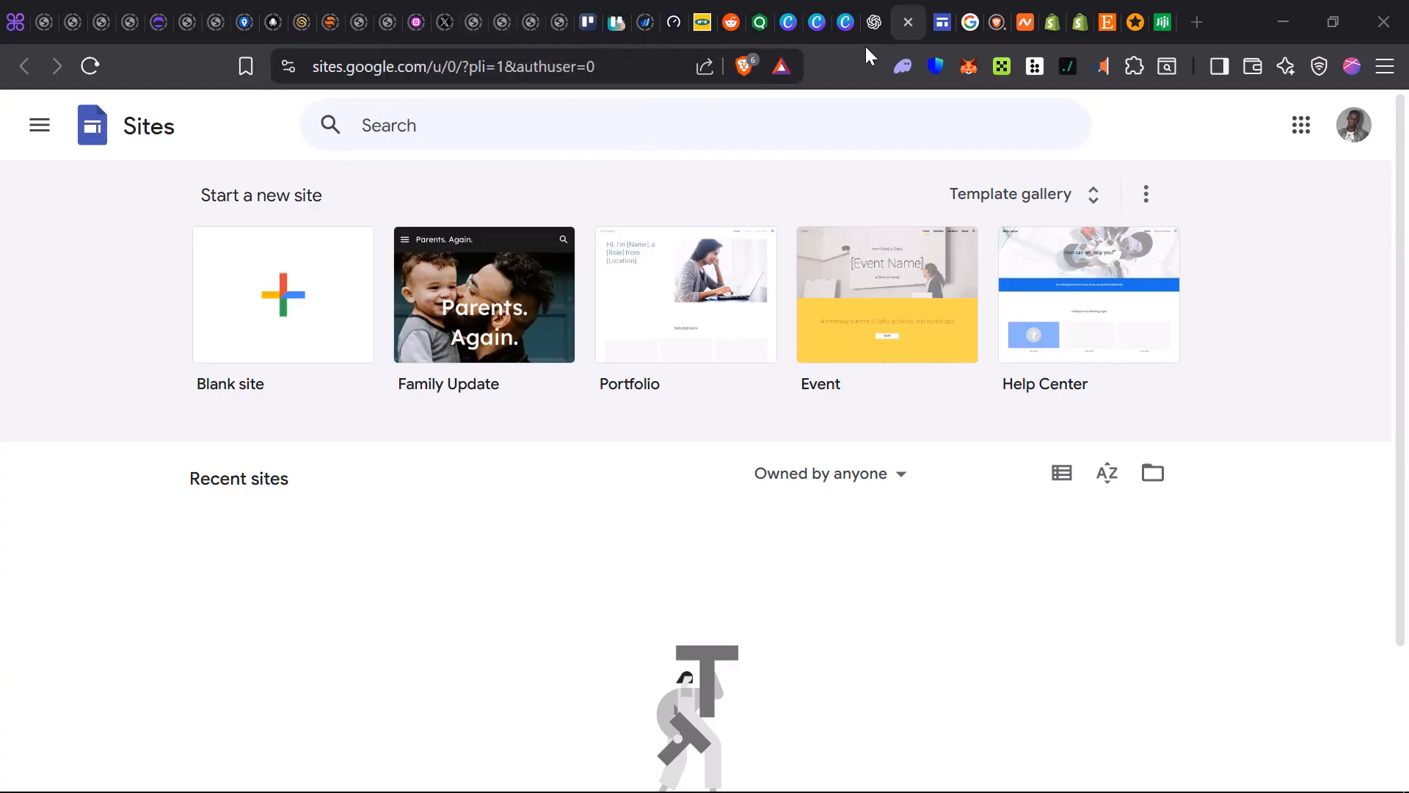
click(992, 30)
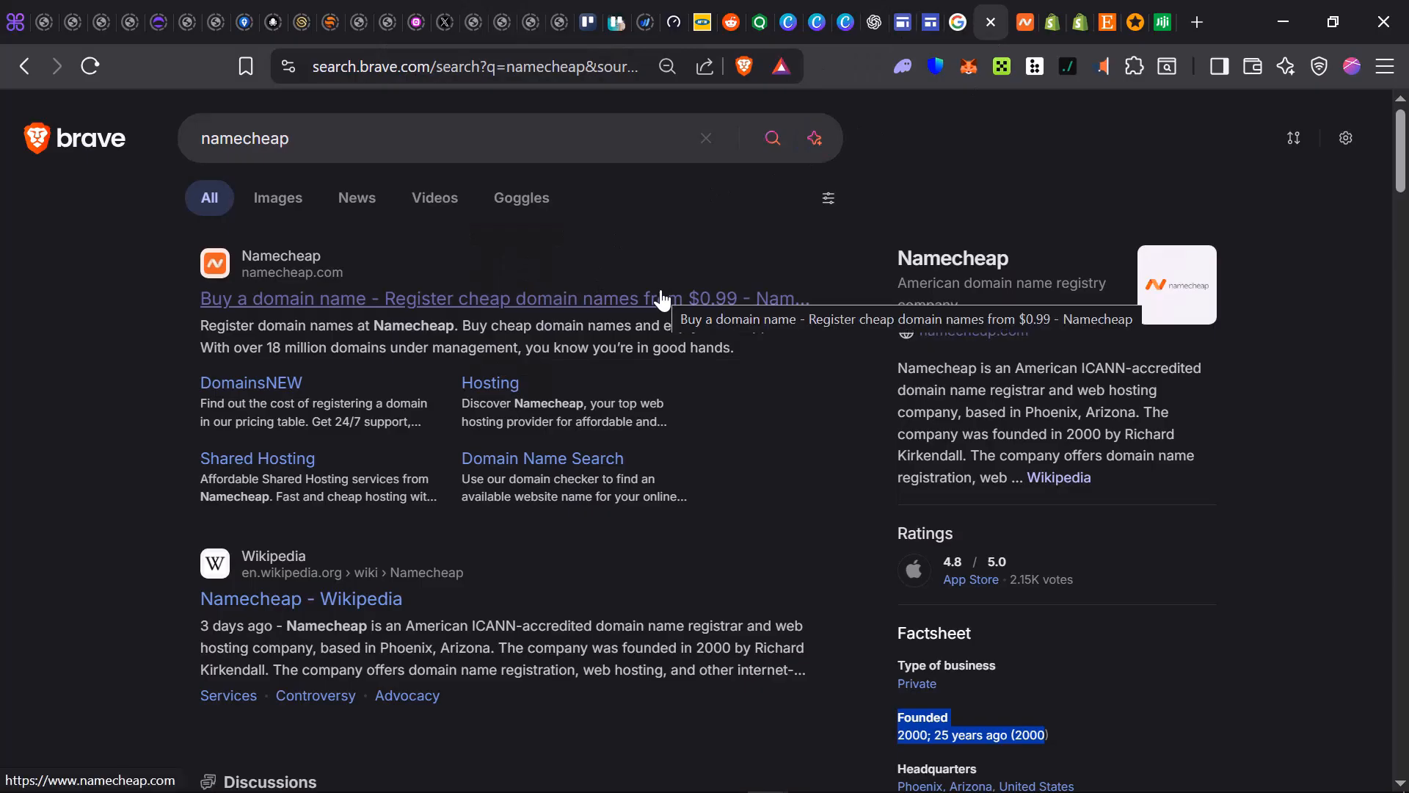
click(298, 287)
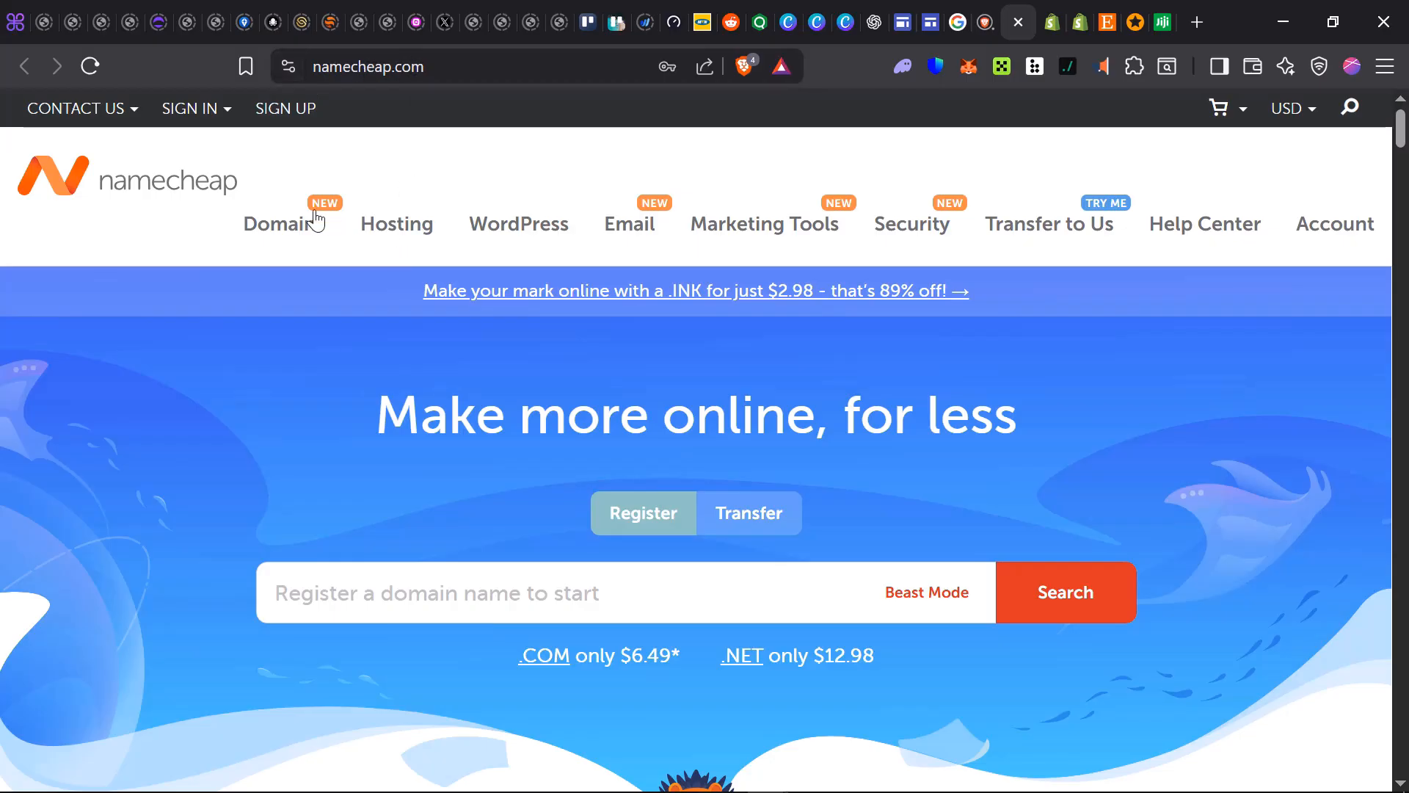
Examine Namecheap's domain services, account access options, and the .COM and .NET registration prices
mouse_move(314, 231)
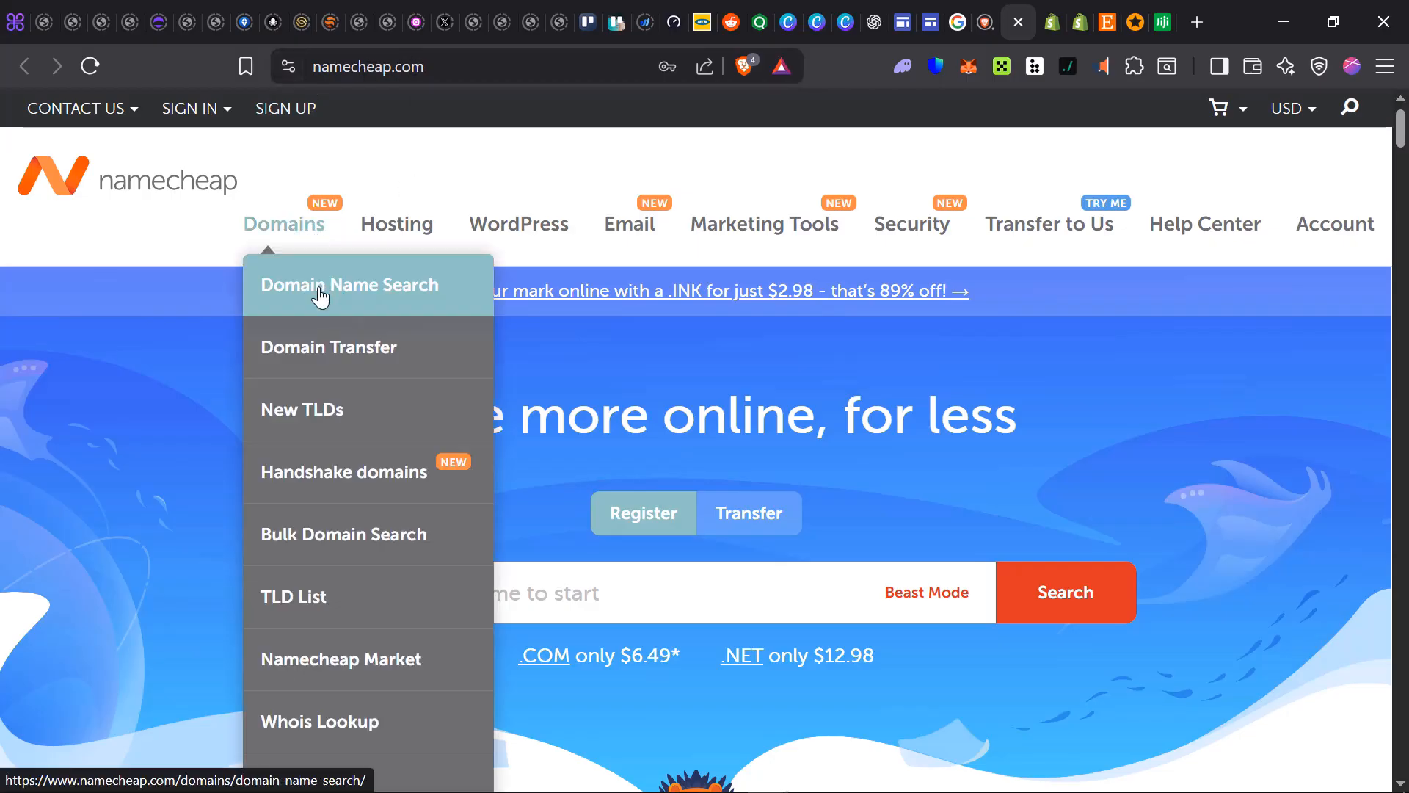
scroll(308, 304, down, 3)
scroll(441, 250, up, 3)
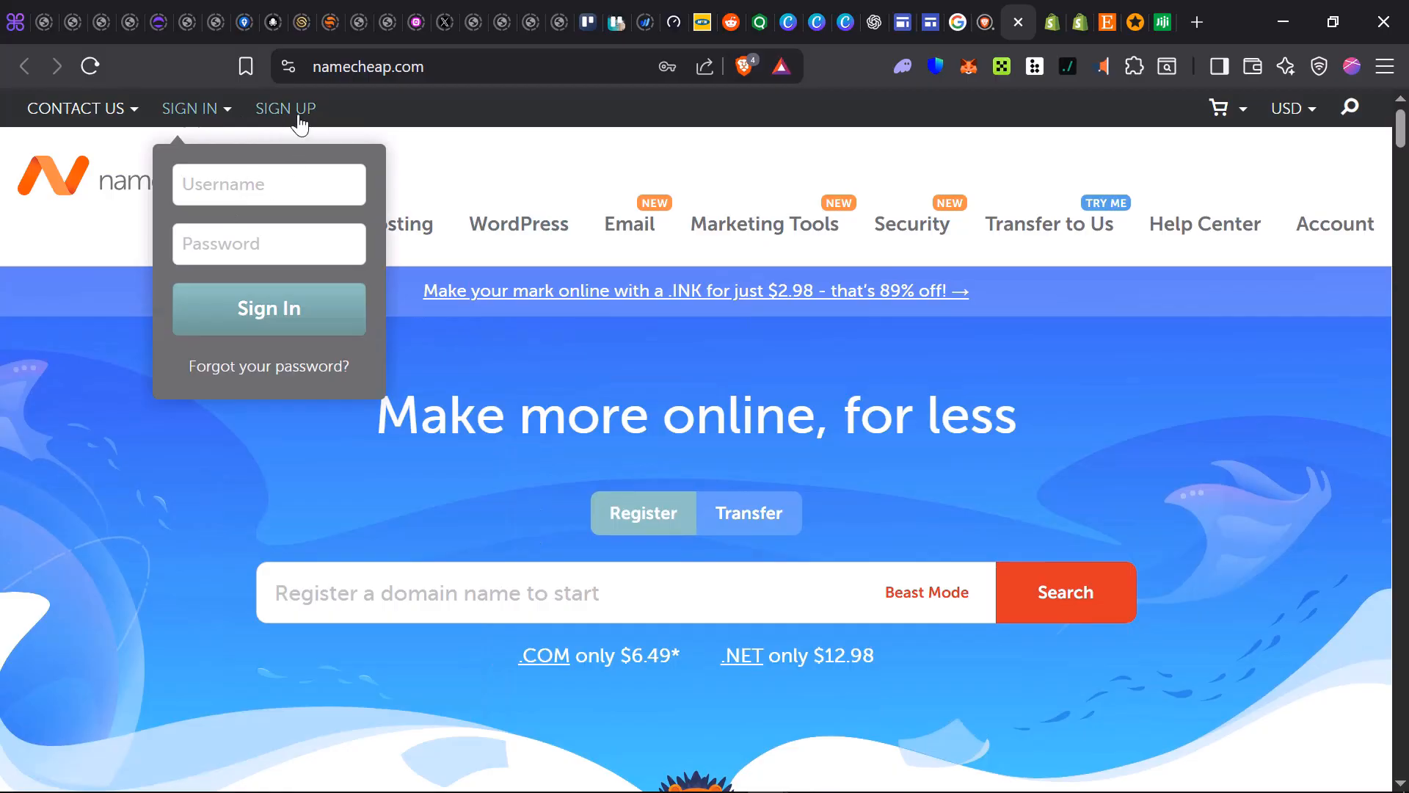
scroll(492, 464, down, 4)
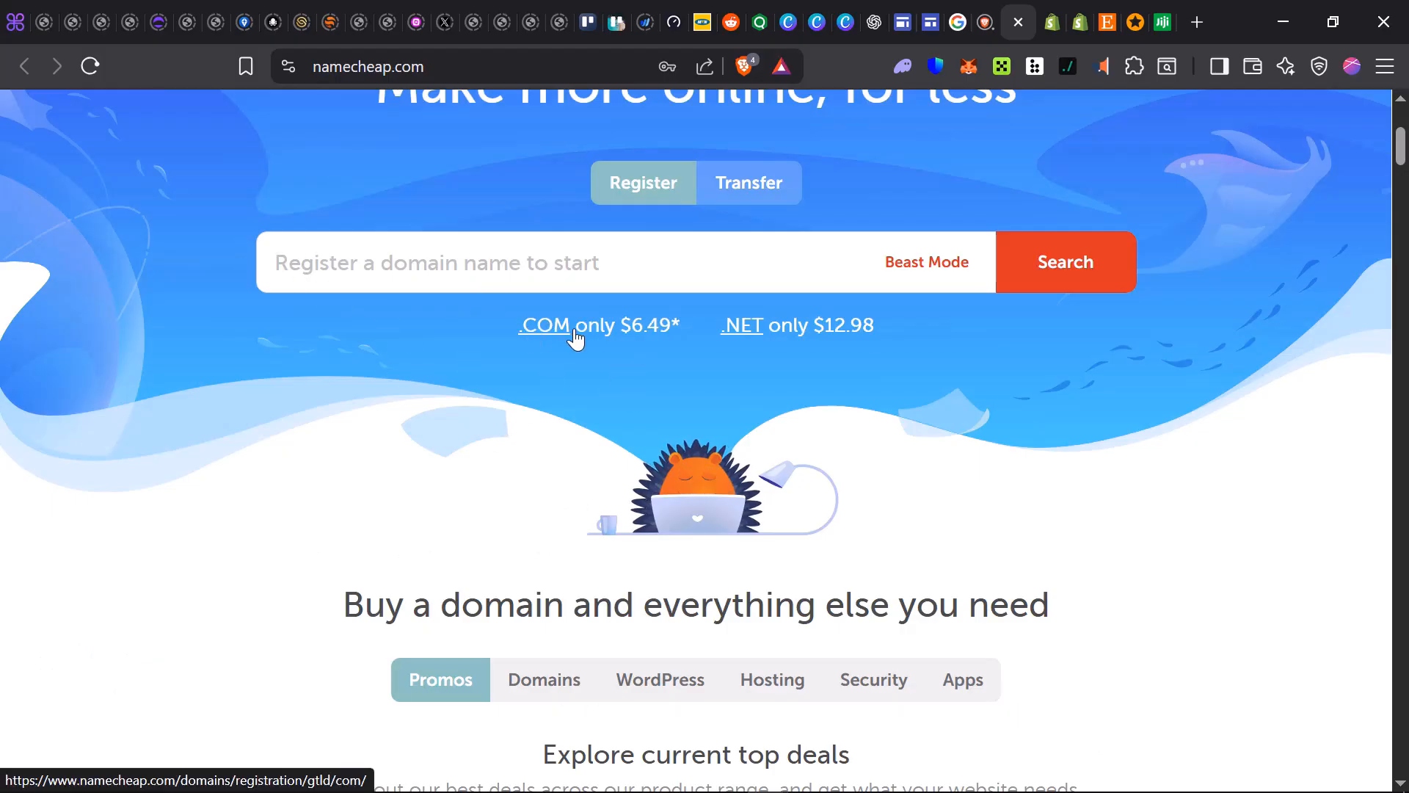
drag(587, 328, 661, 323)
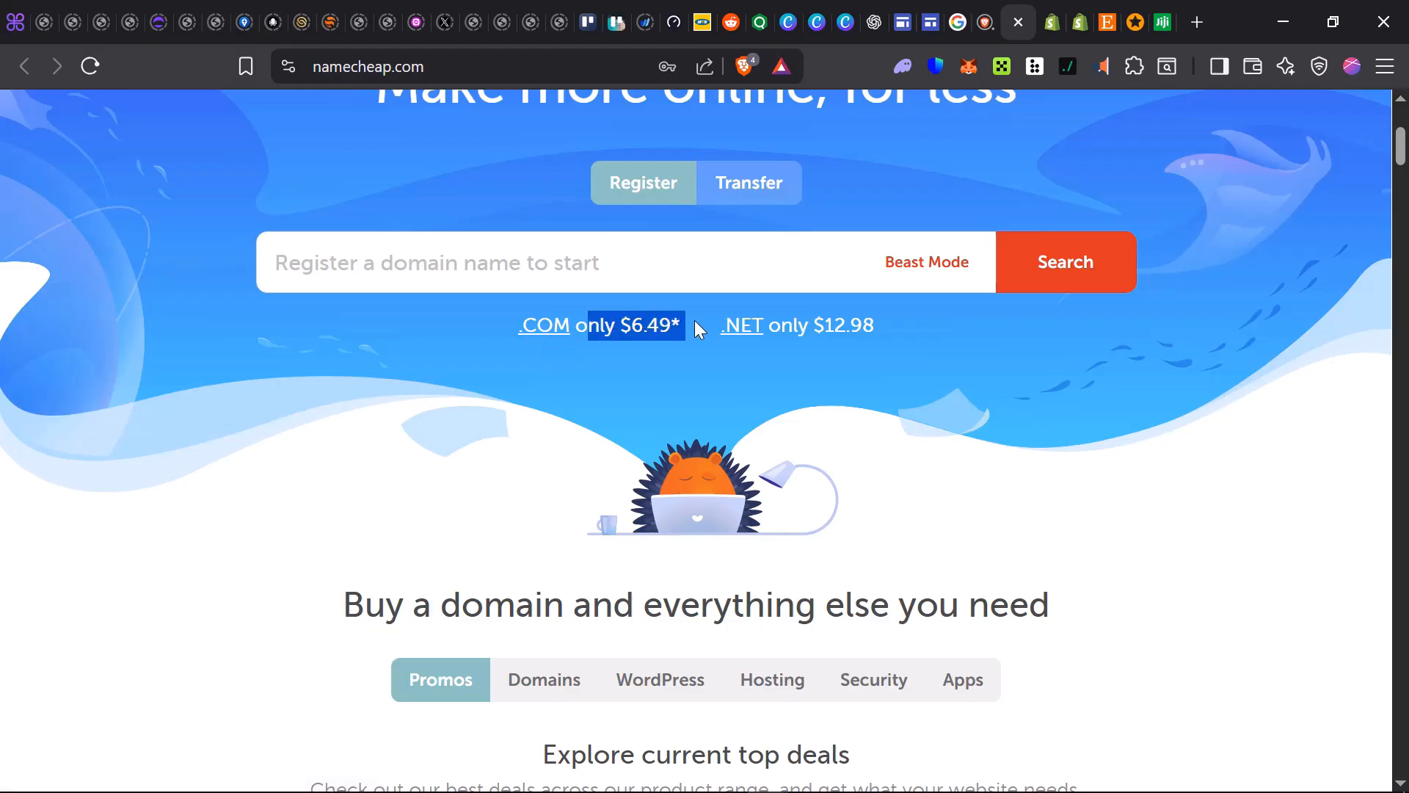
click(635, 334)
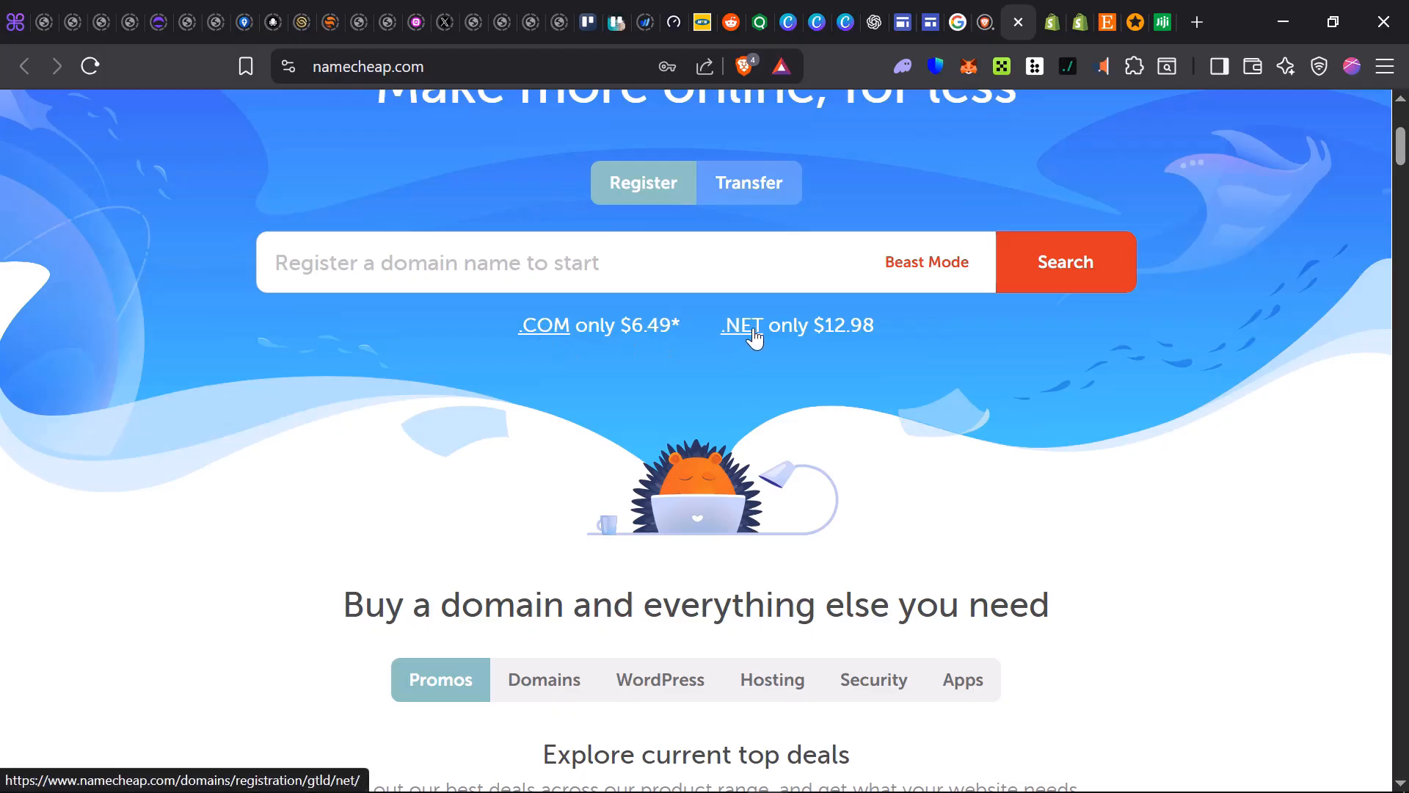
drag(719, 323, 878, 341)
click(874, 361)
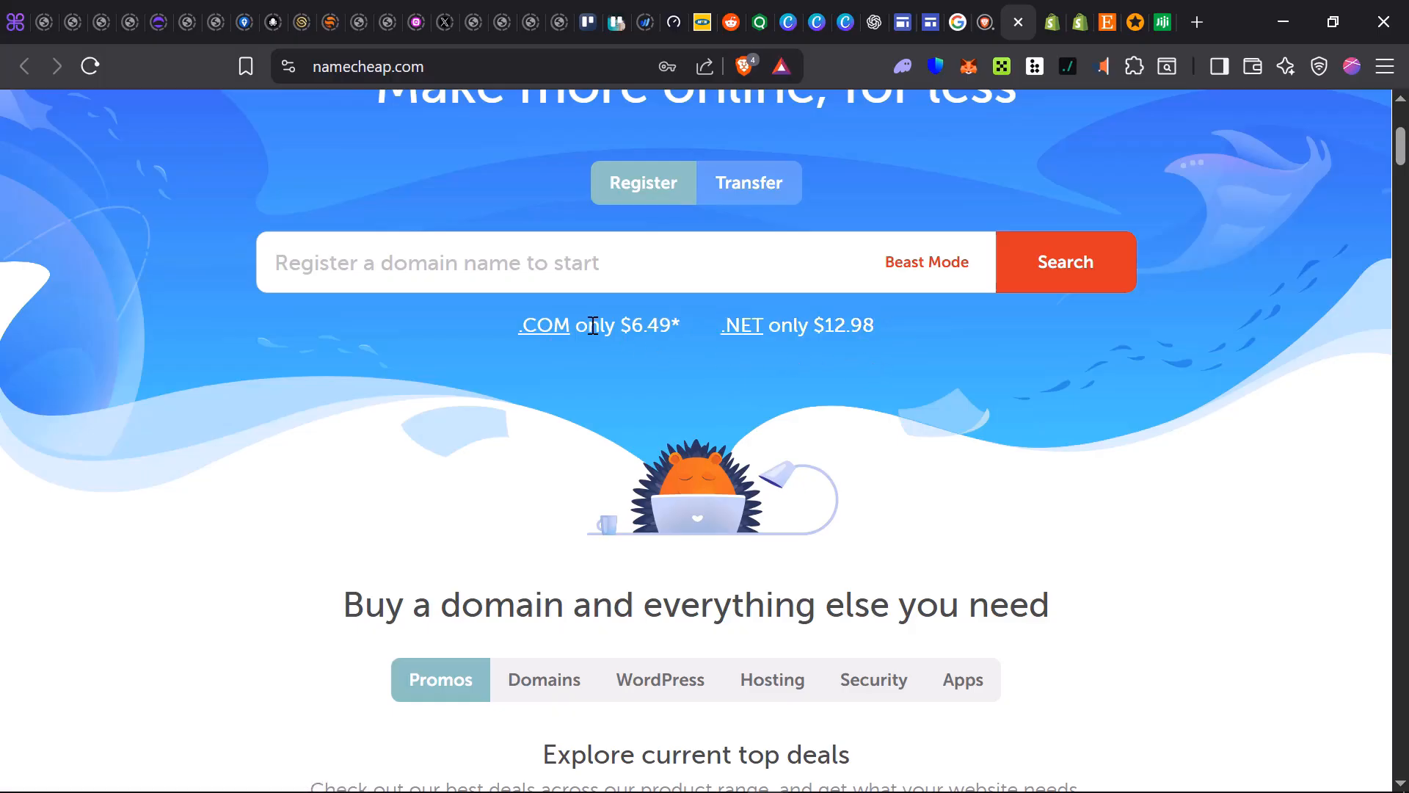
scroll(592, 338, down, 3)
scroll(576, 349, up, 3)
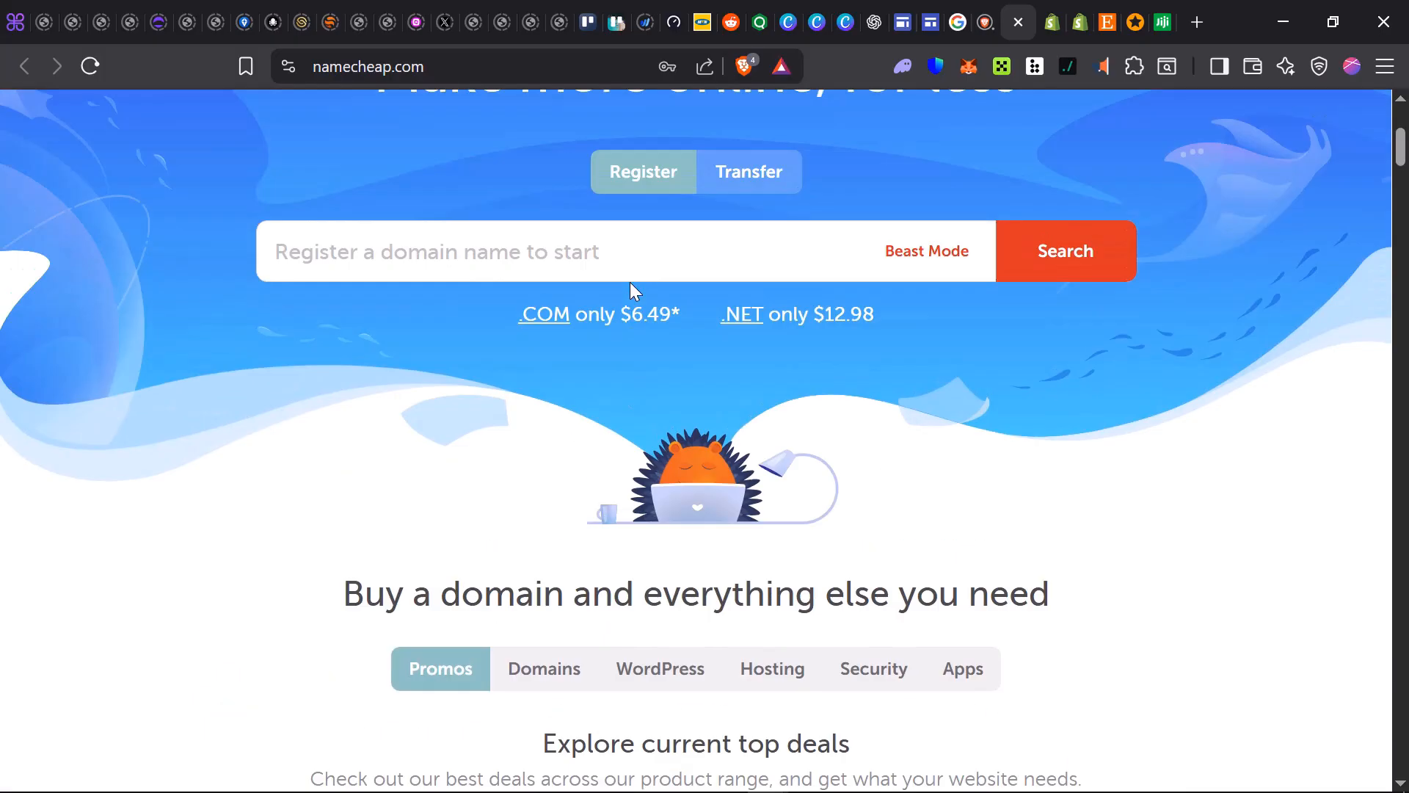
Examine the current top deals on Namecheap's homepage, including the .ONLINE domain and Business Starter Kit offers
scroll(616, 323, down, 7)
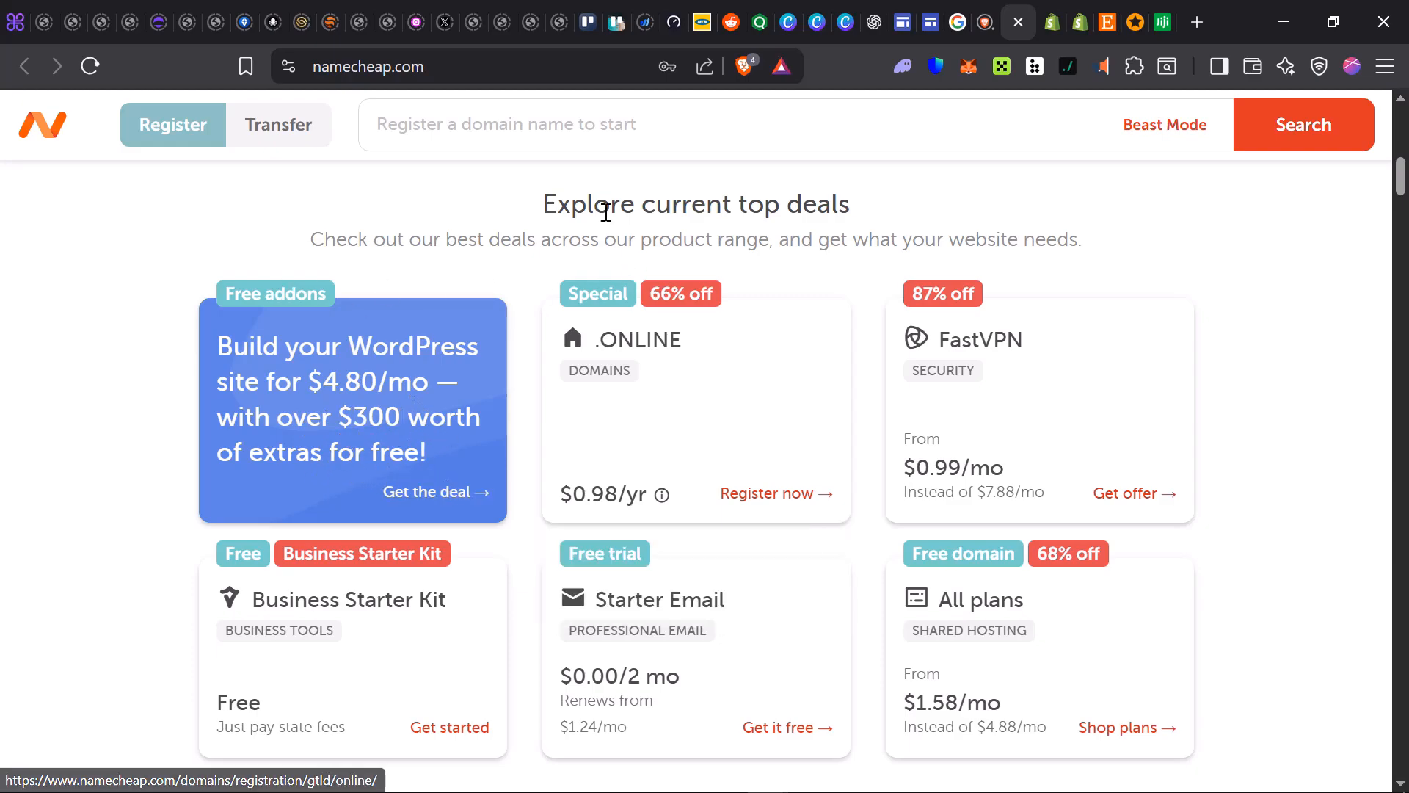
drag(531, 213, 917, 224)
click(406, 236)
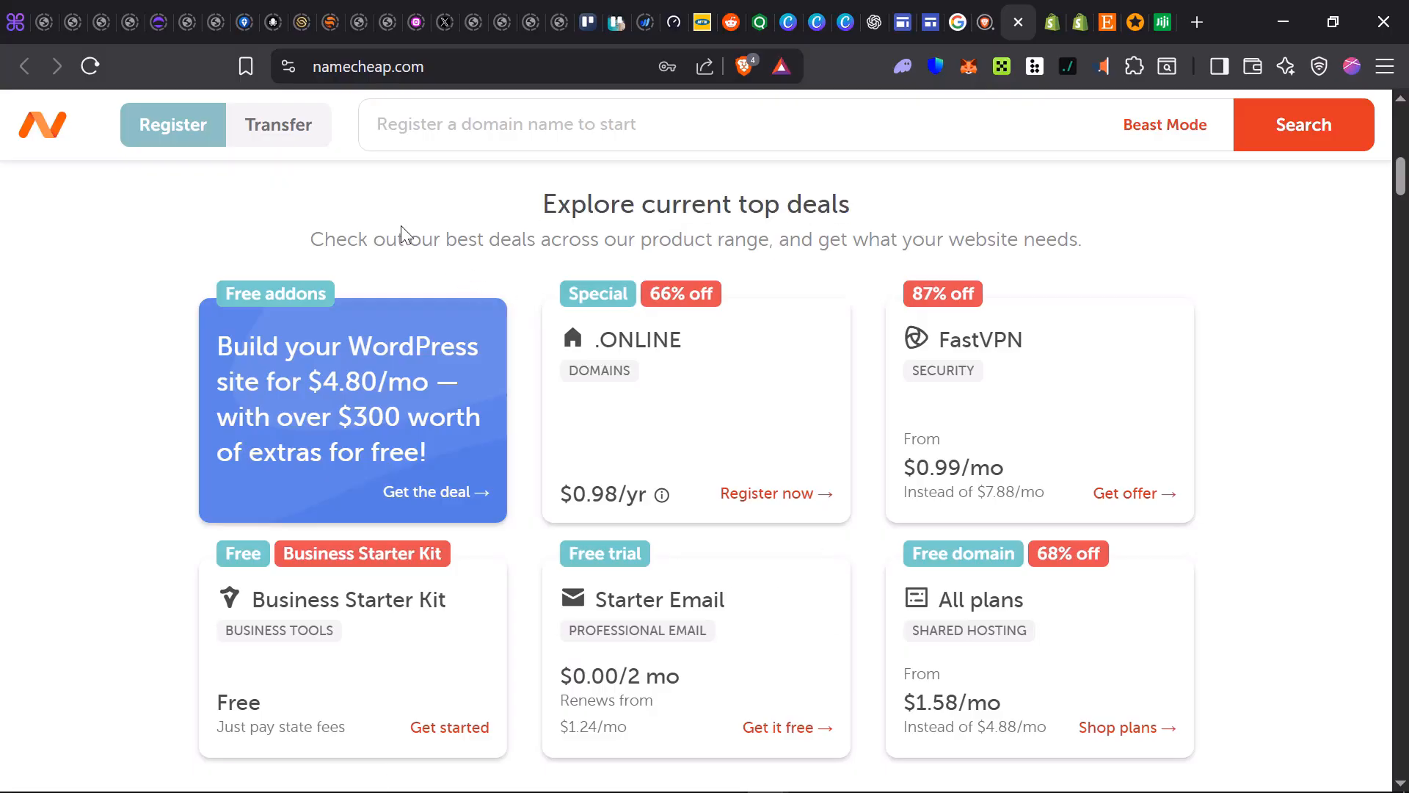
mouse_move(714, 467)
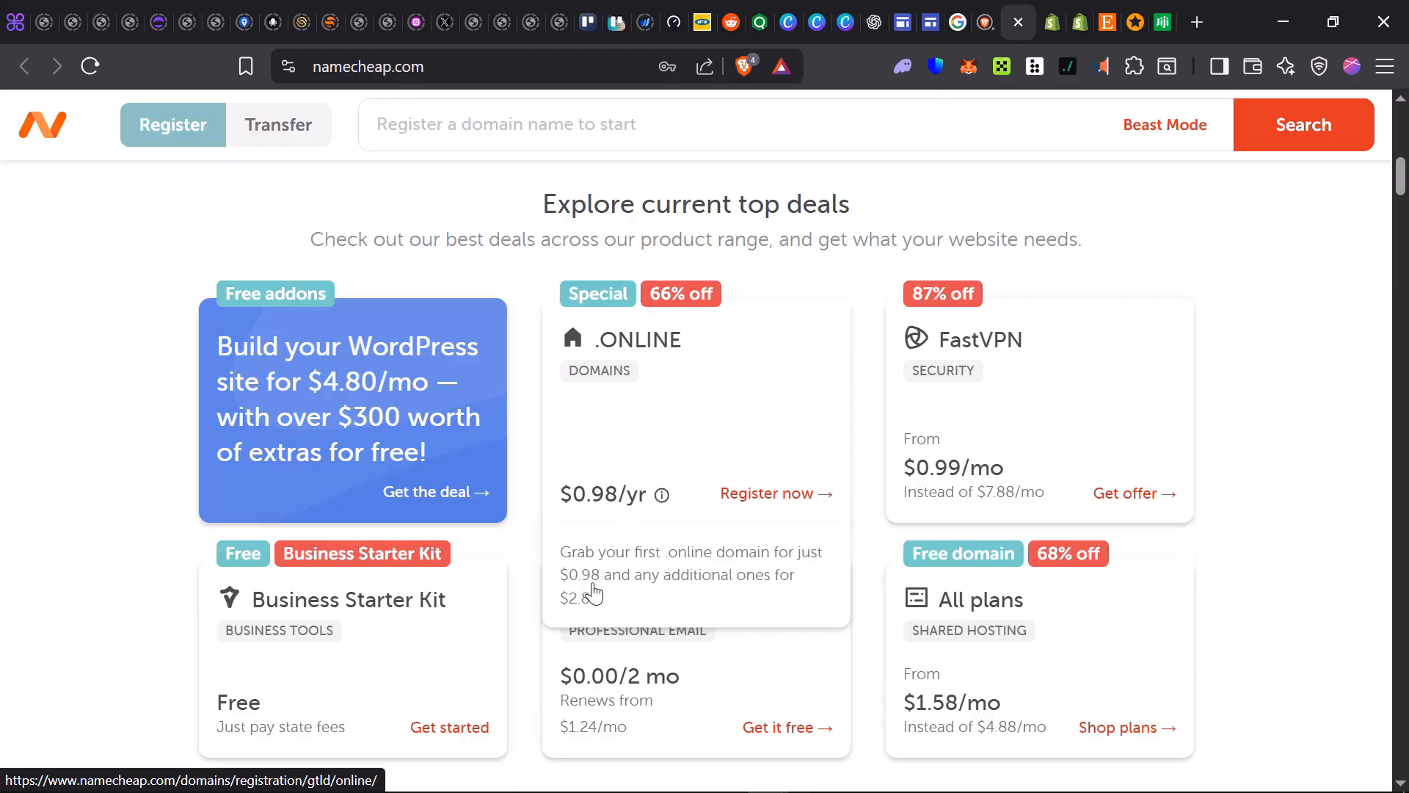
scroll(587, 583, down, 3)
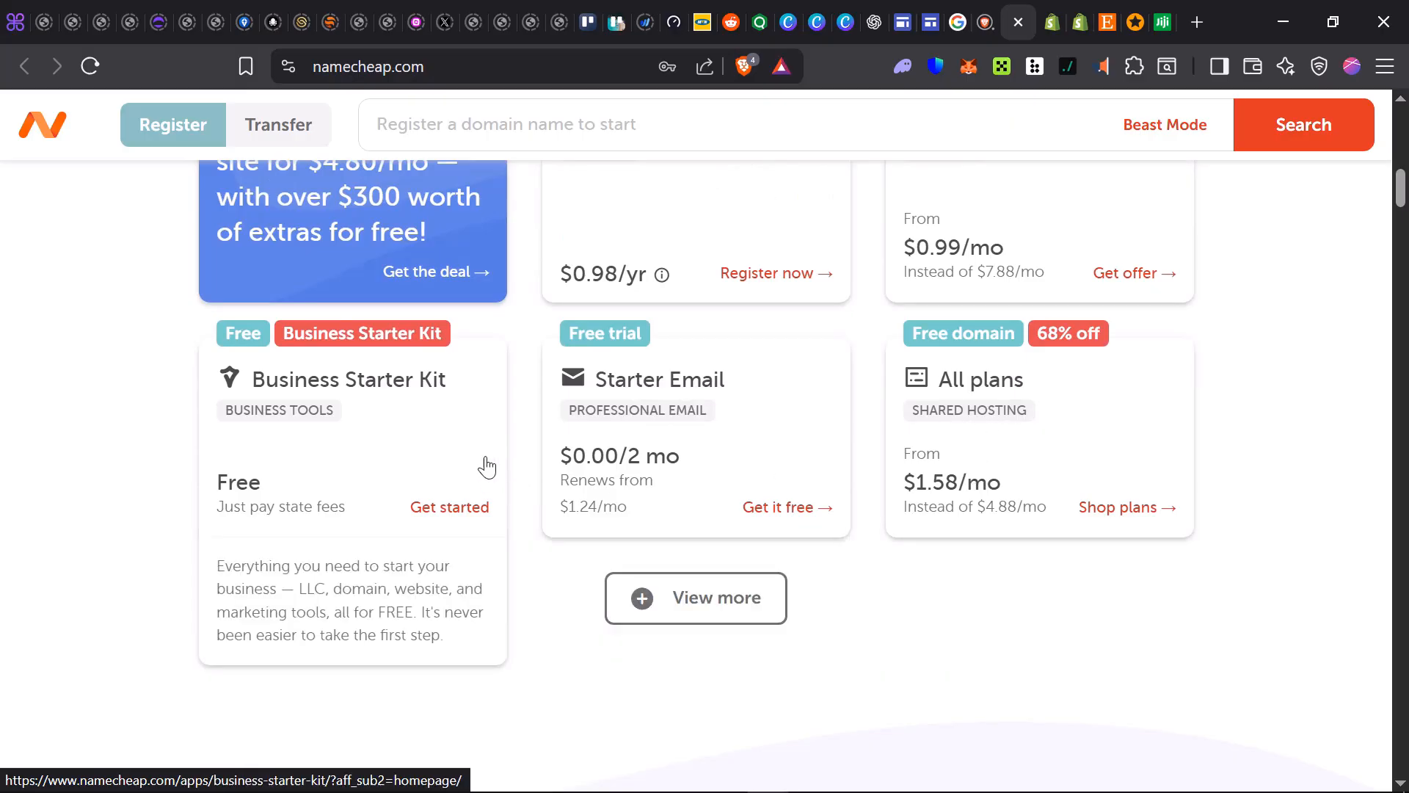
scroll(425, 403, up, 15)
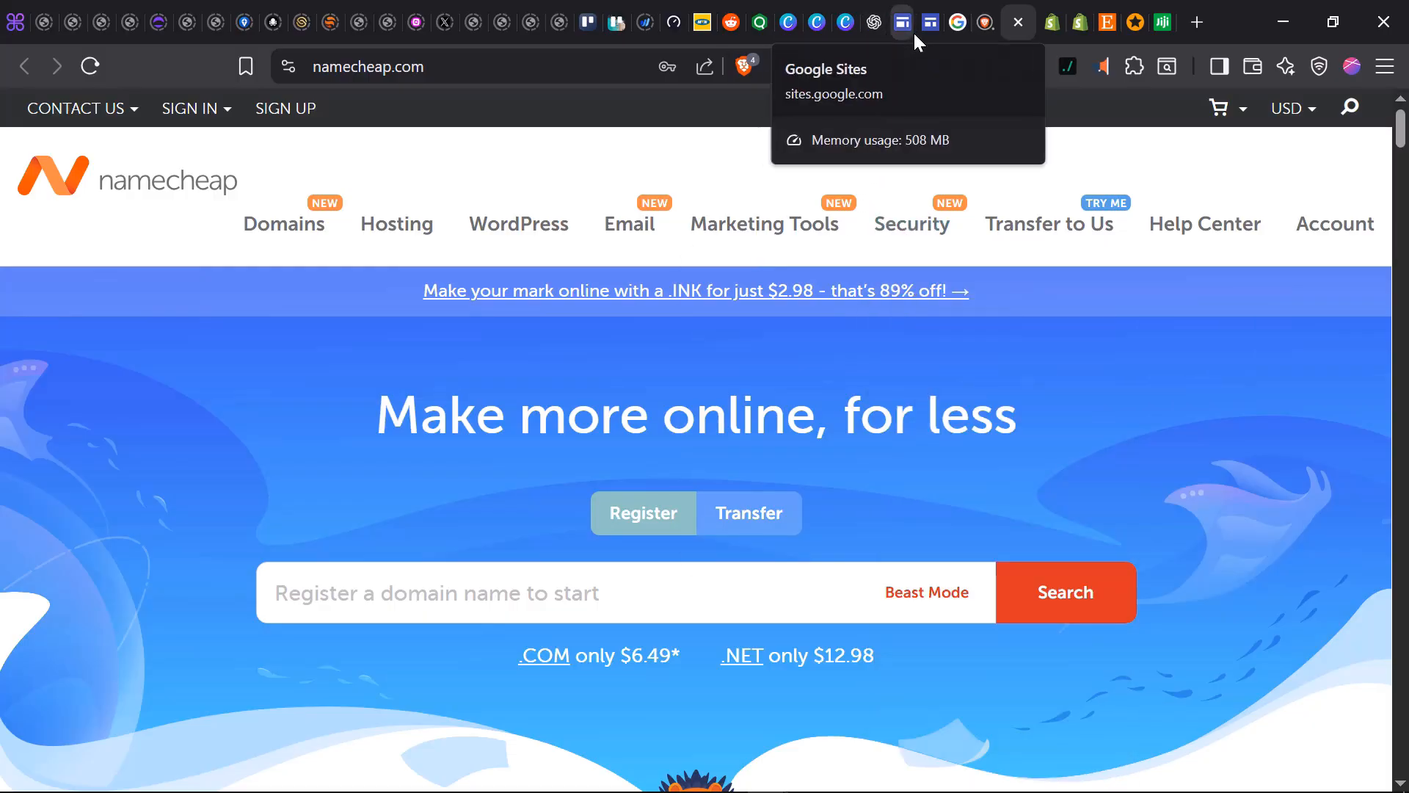
Return to Google Sites, open a blank site and place the text cursor in its document name
click(915, 34)
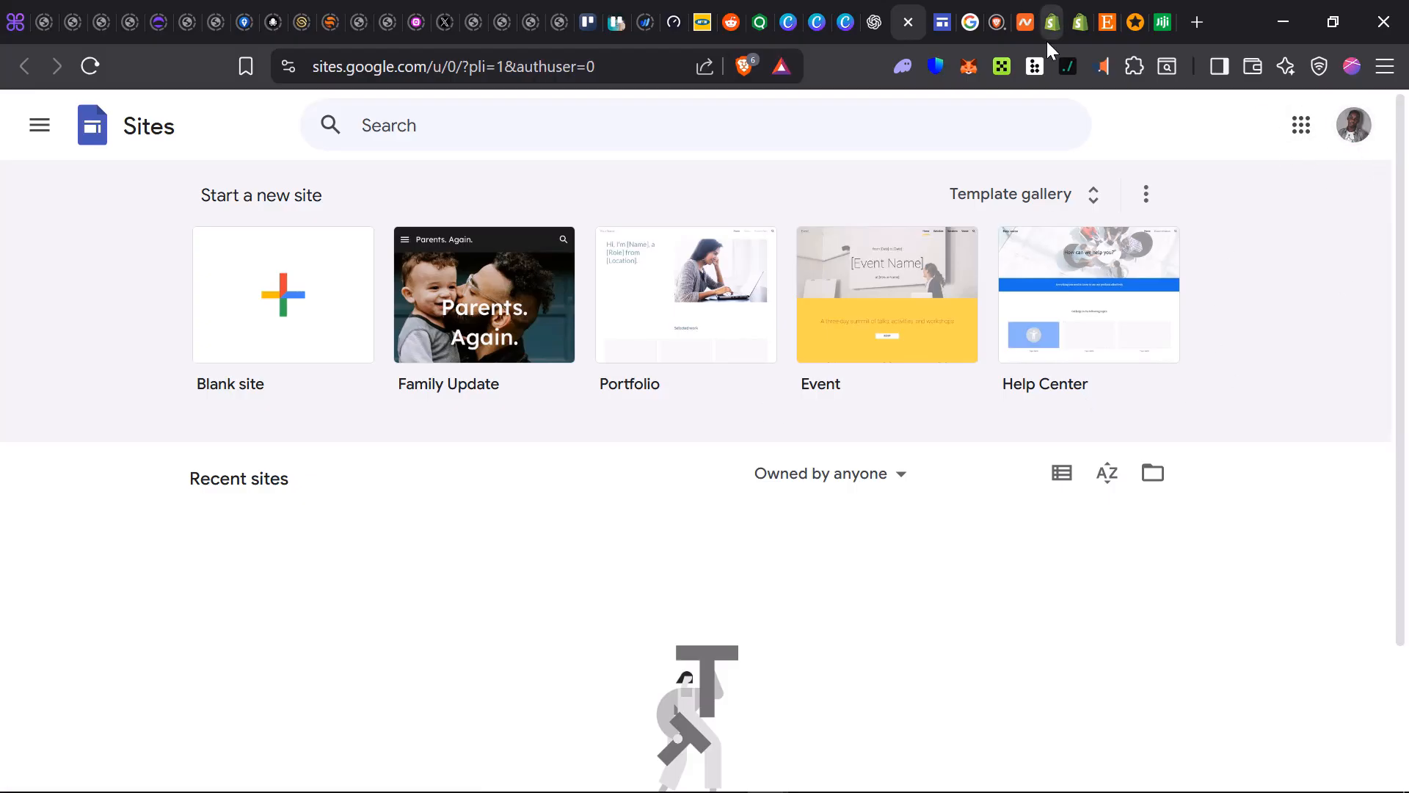
click(289, 321)
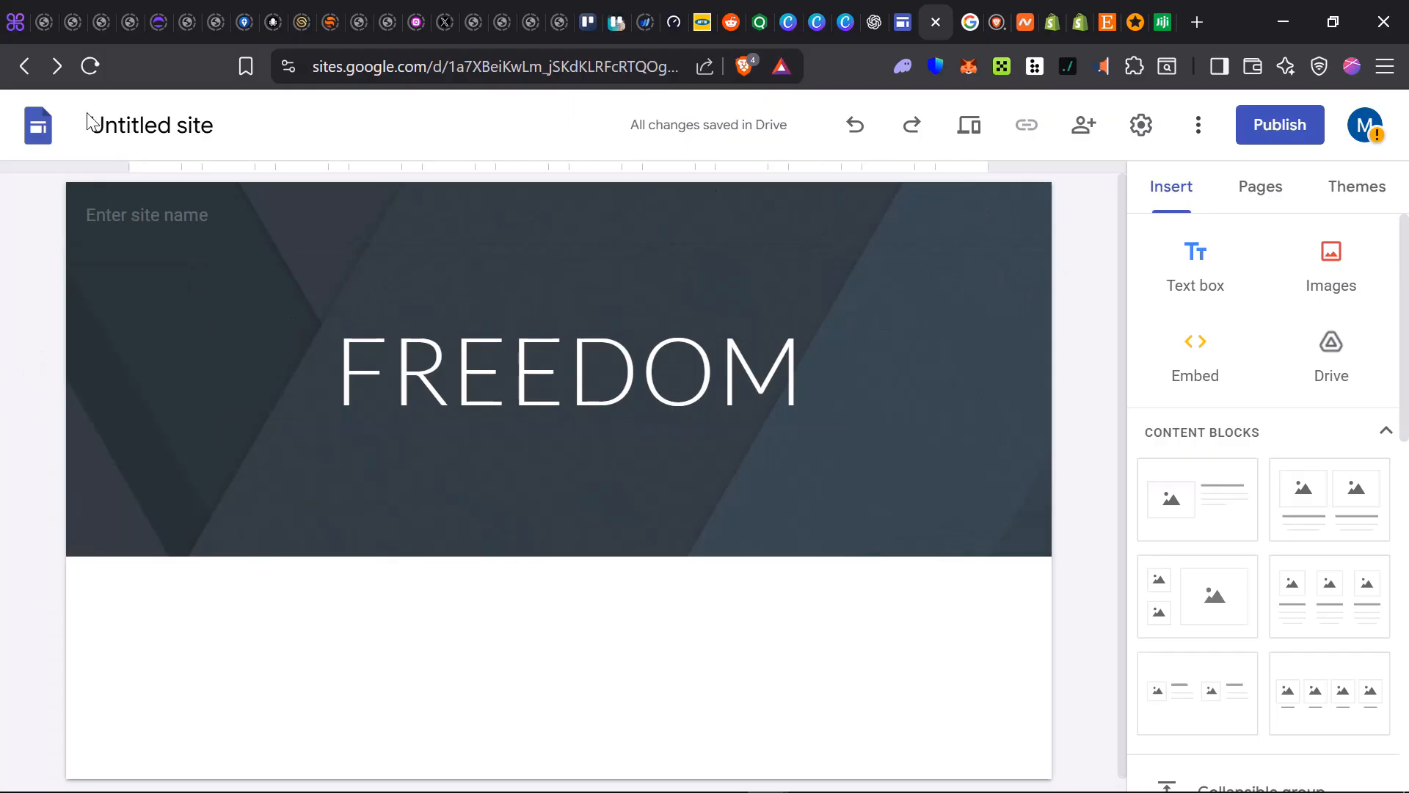
click(131, 123)
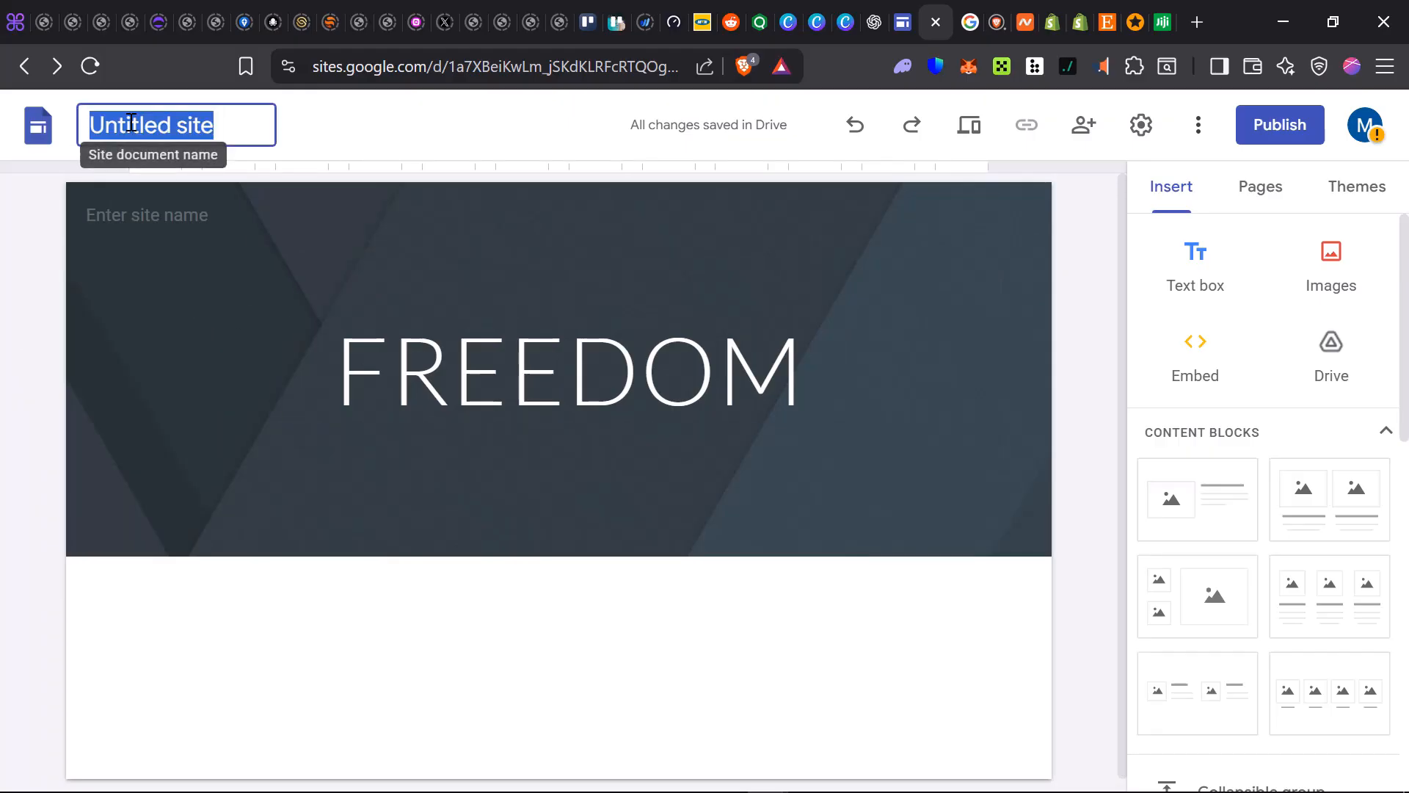
click(243, 130)
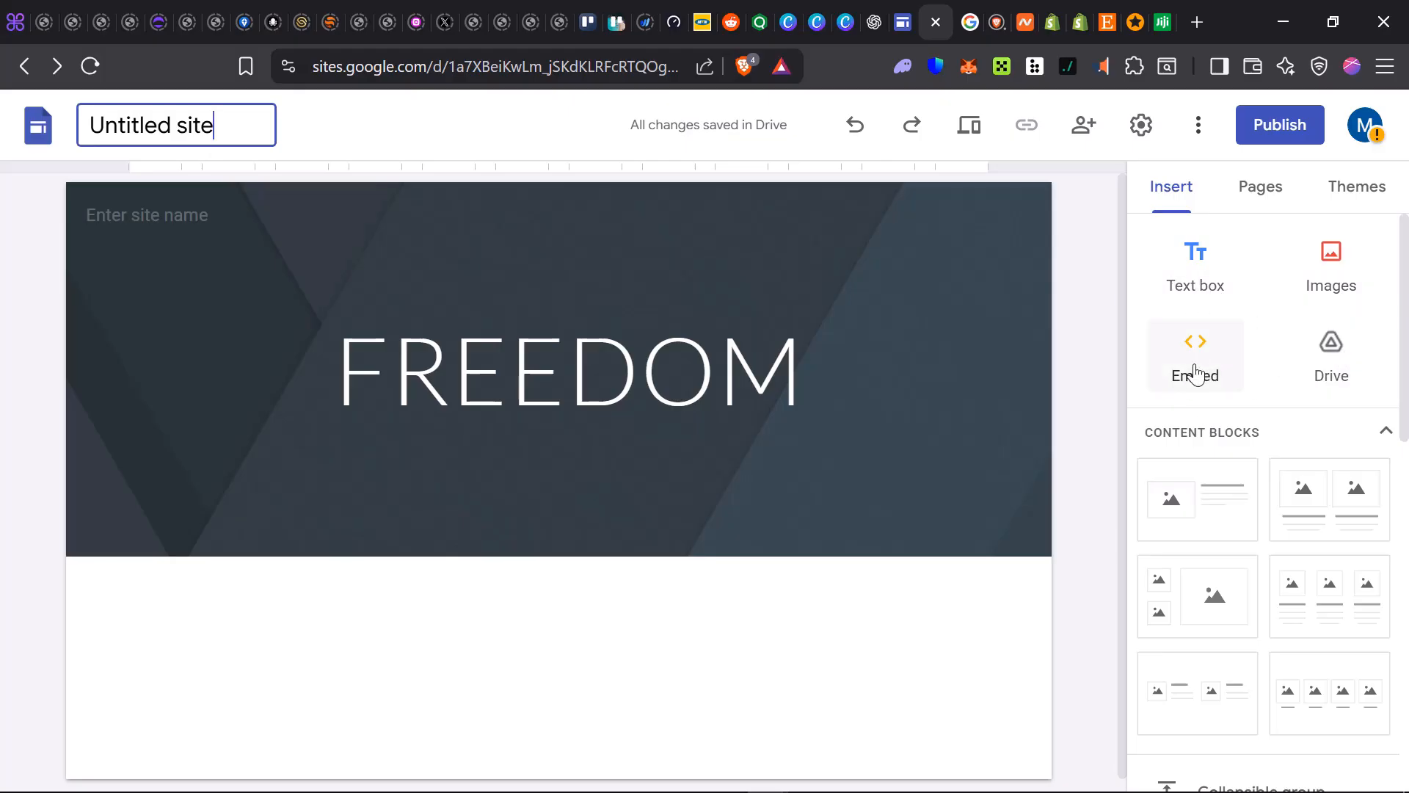
Examine the elements that can be inserted into the page and the options for adding new pages
scroll(1192, 363, down, 3)
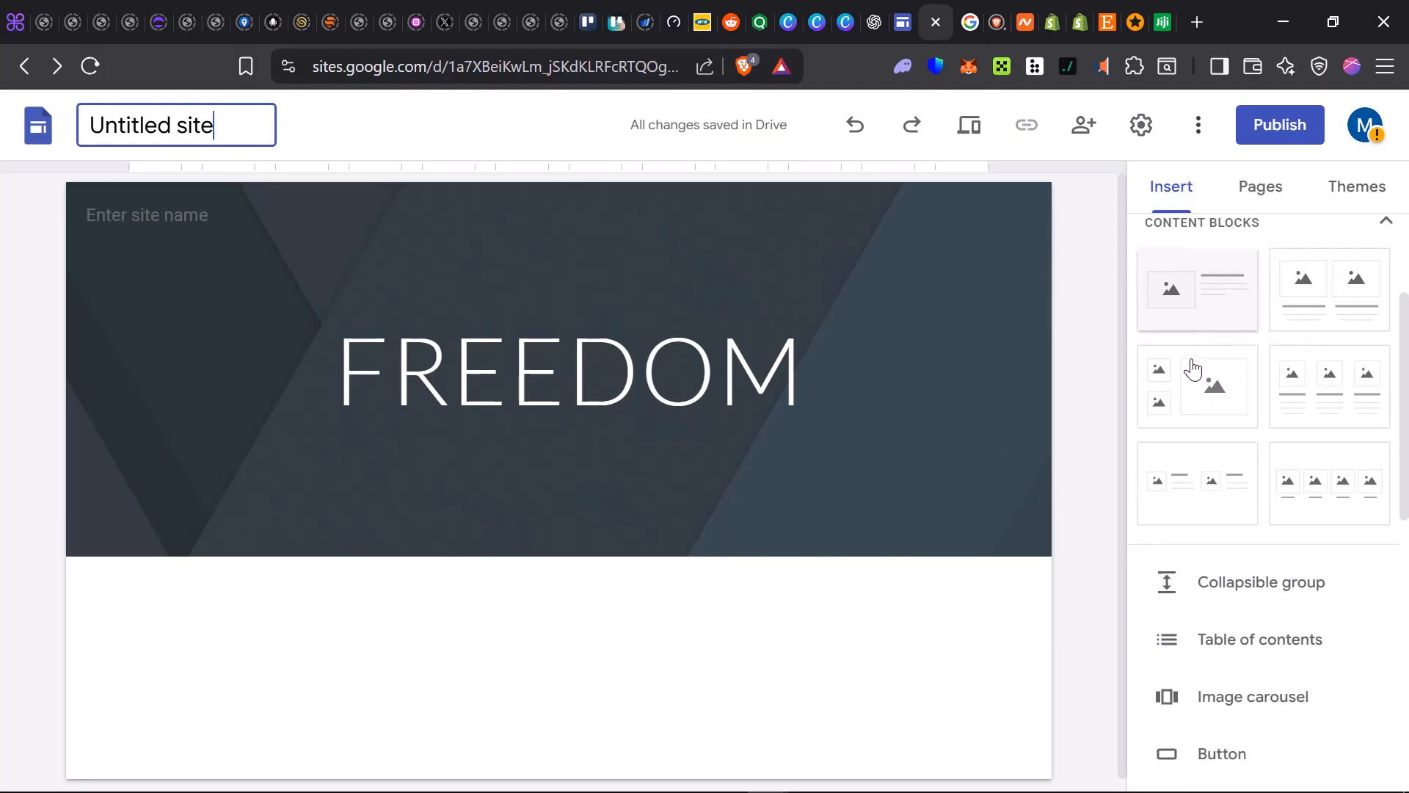
scroll(1178, 322, up, 1)
scroll(1214, 397, down, 2)
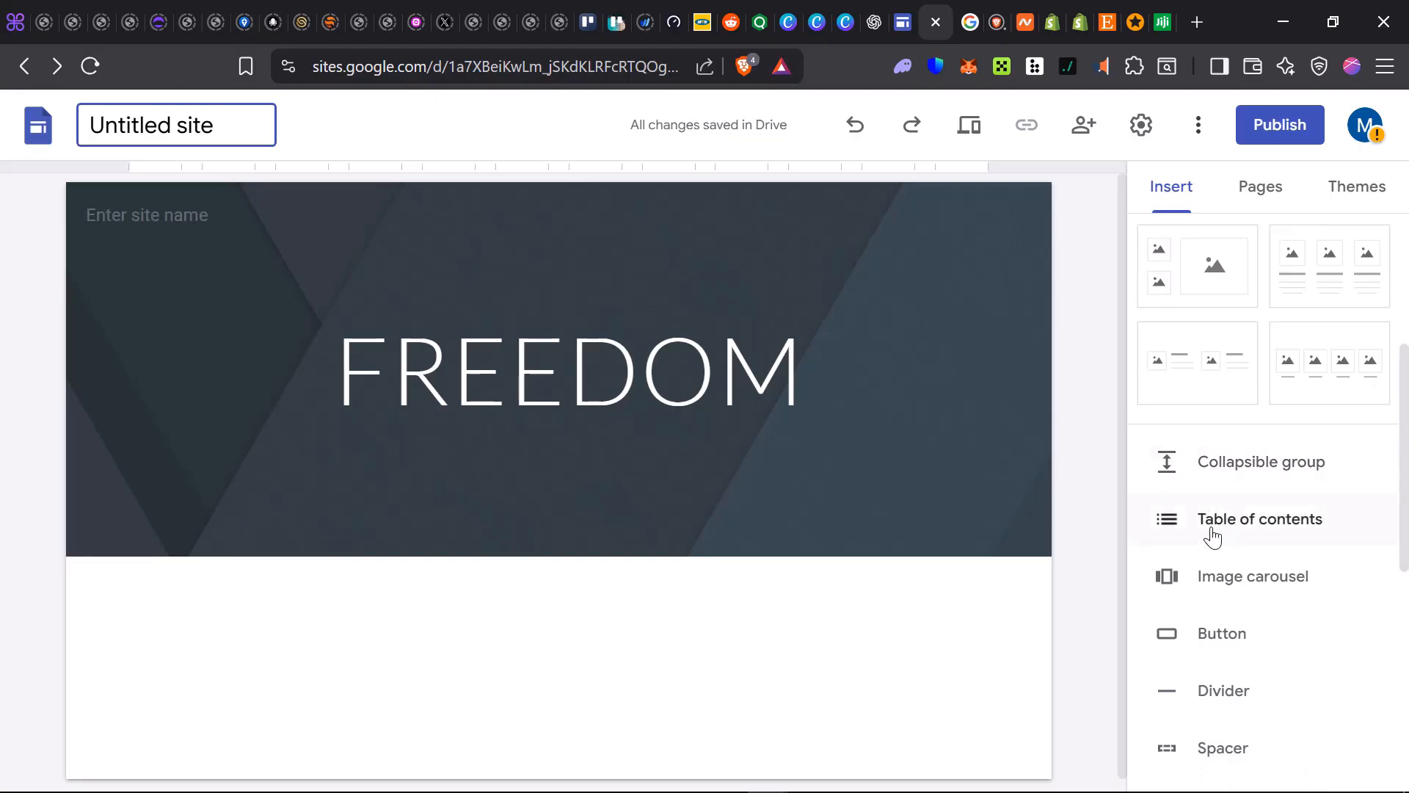
scroll(1292, 543, down, 3)
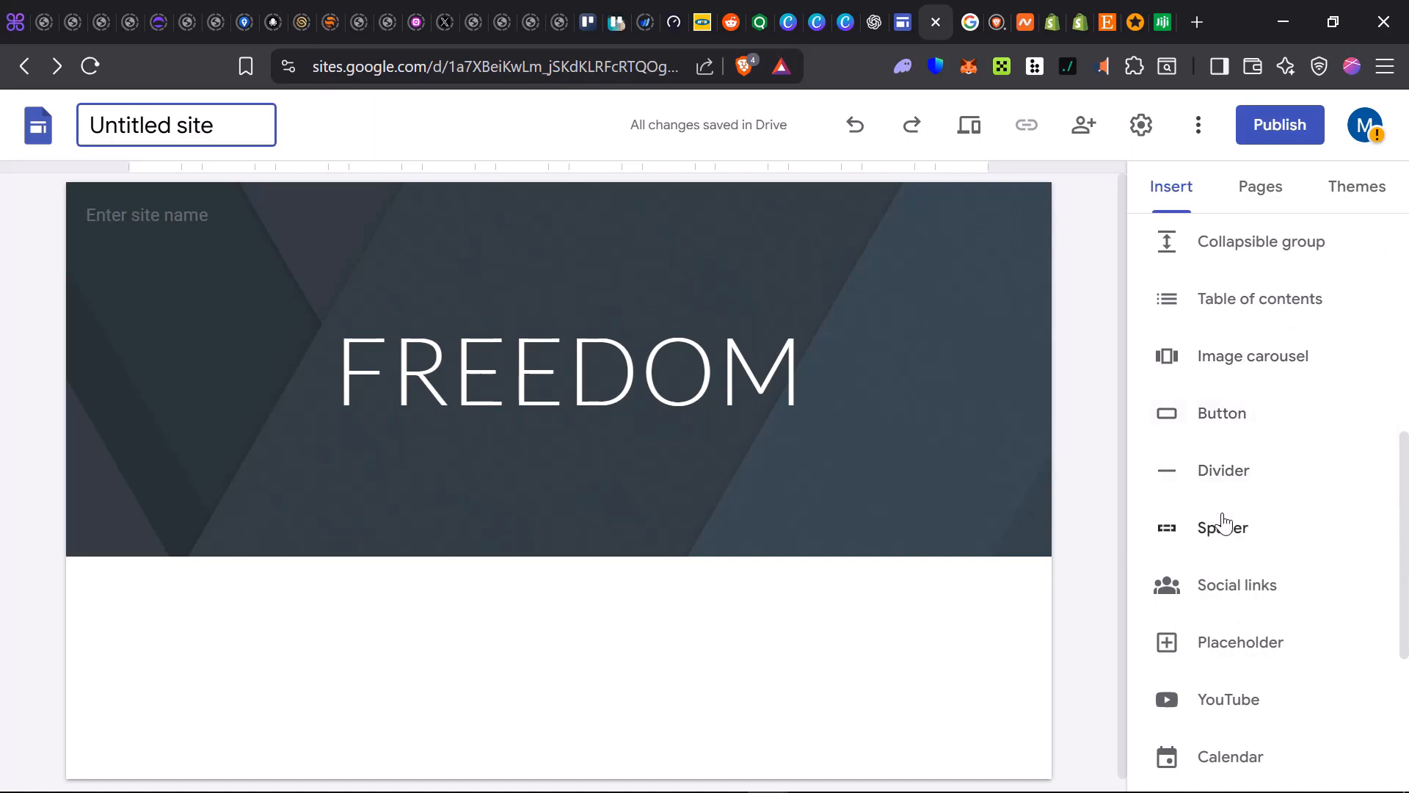
scroll(1241, 547, down, 2)
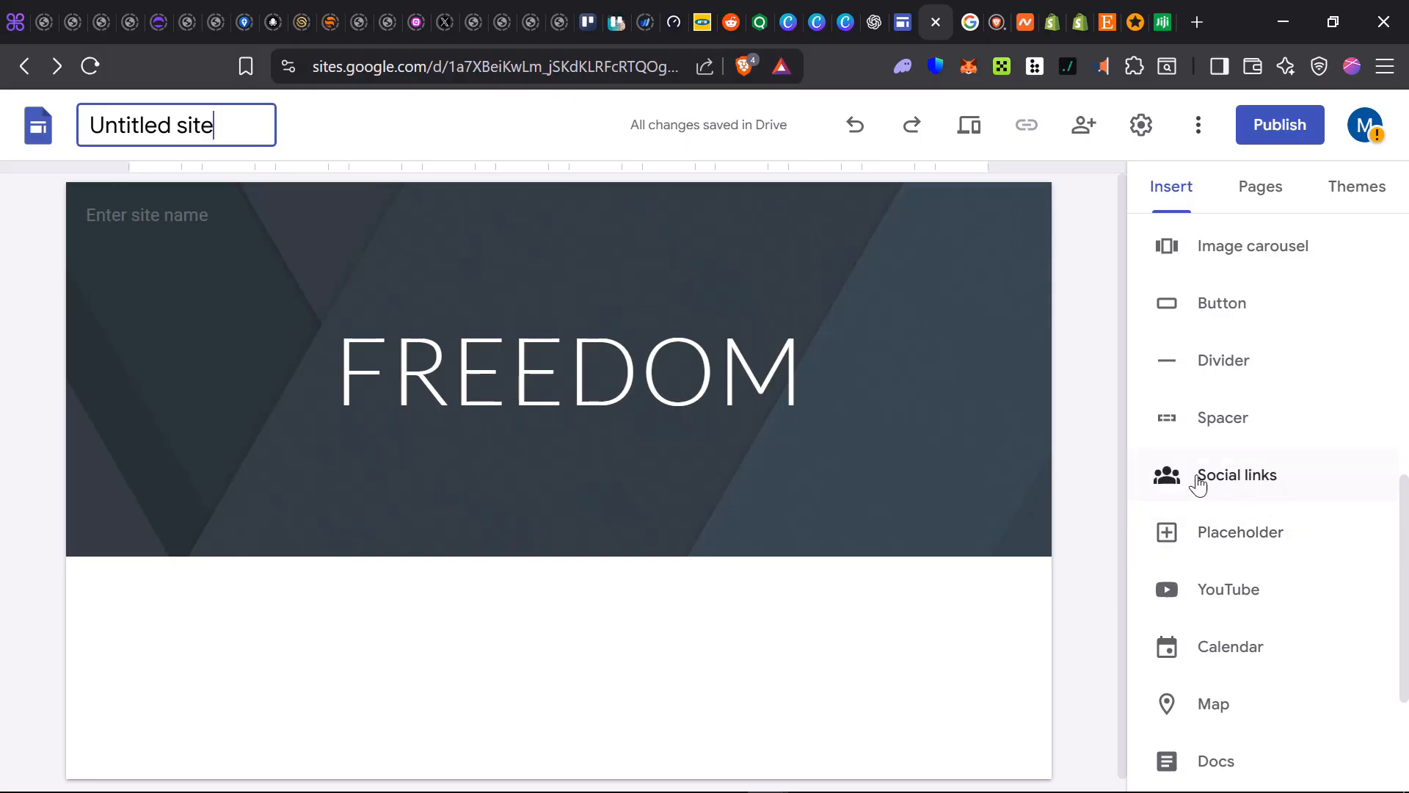
scroll(1222, 484, down, 2)
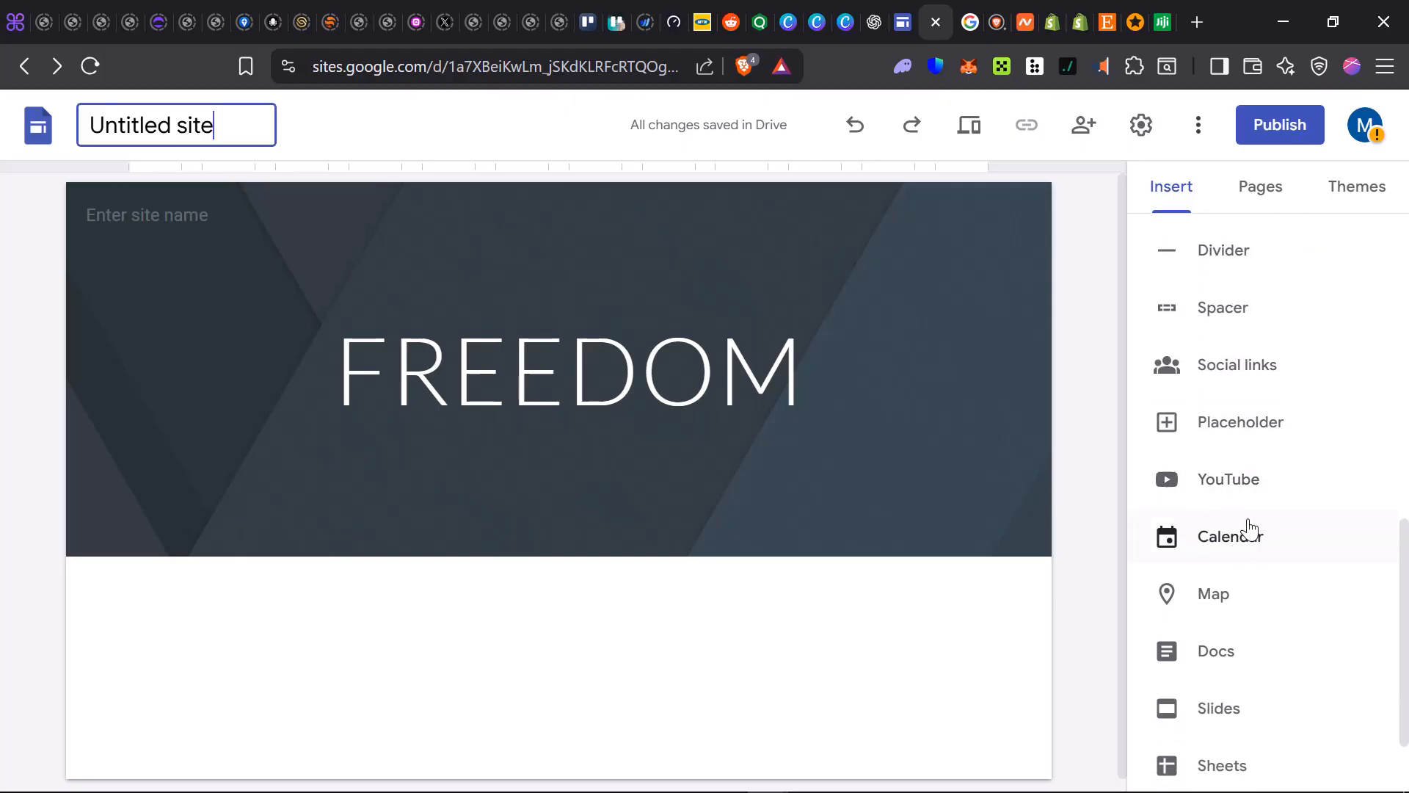
scroll(1233, 590, down, 2)
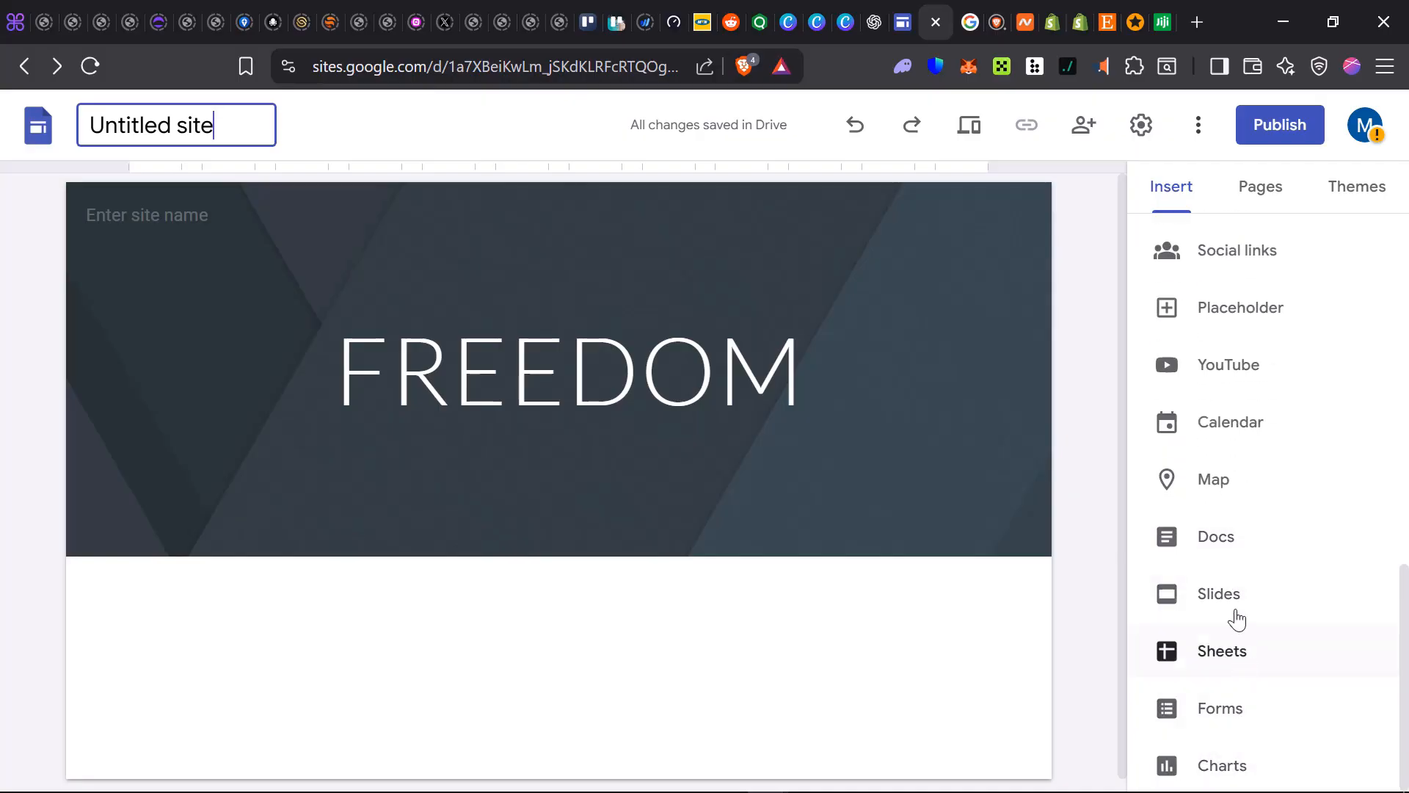
scroll(1204, 507, up, 14)
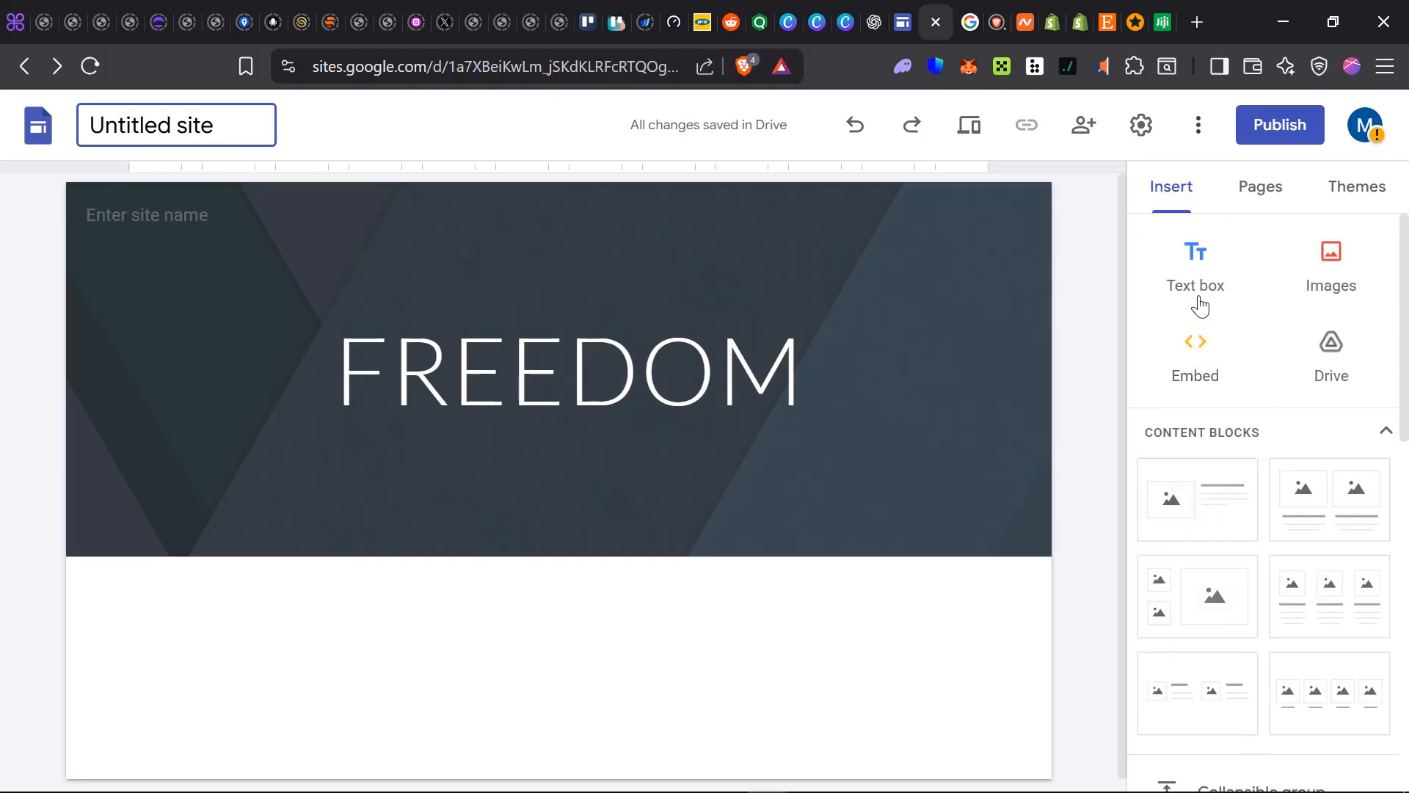
click(1246, 194)
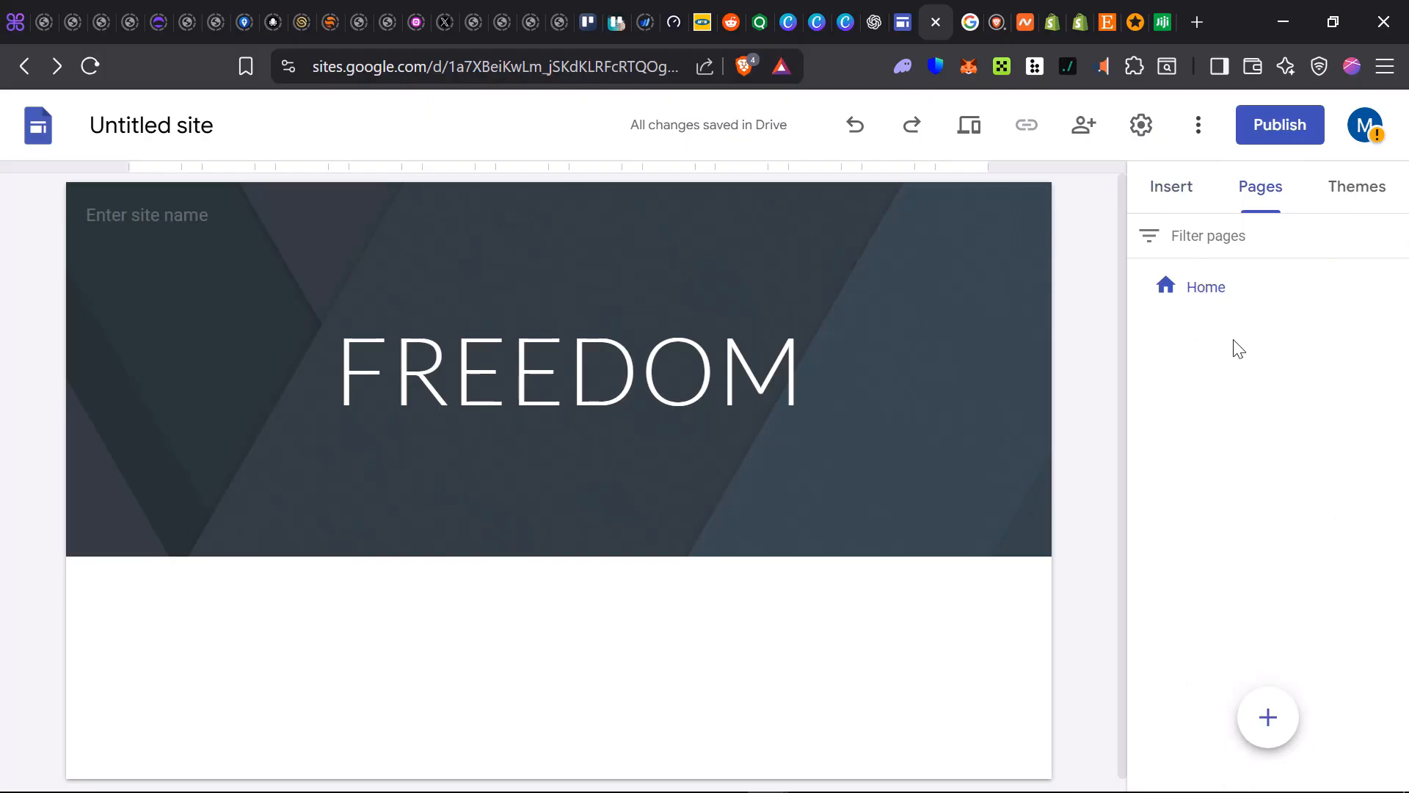
mouse_move(1273, 718)
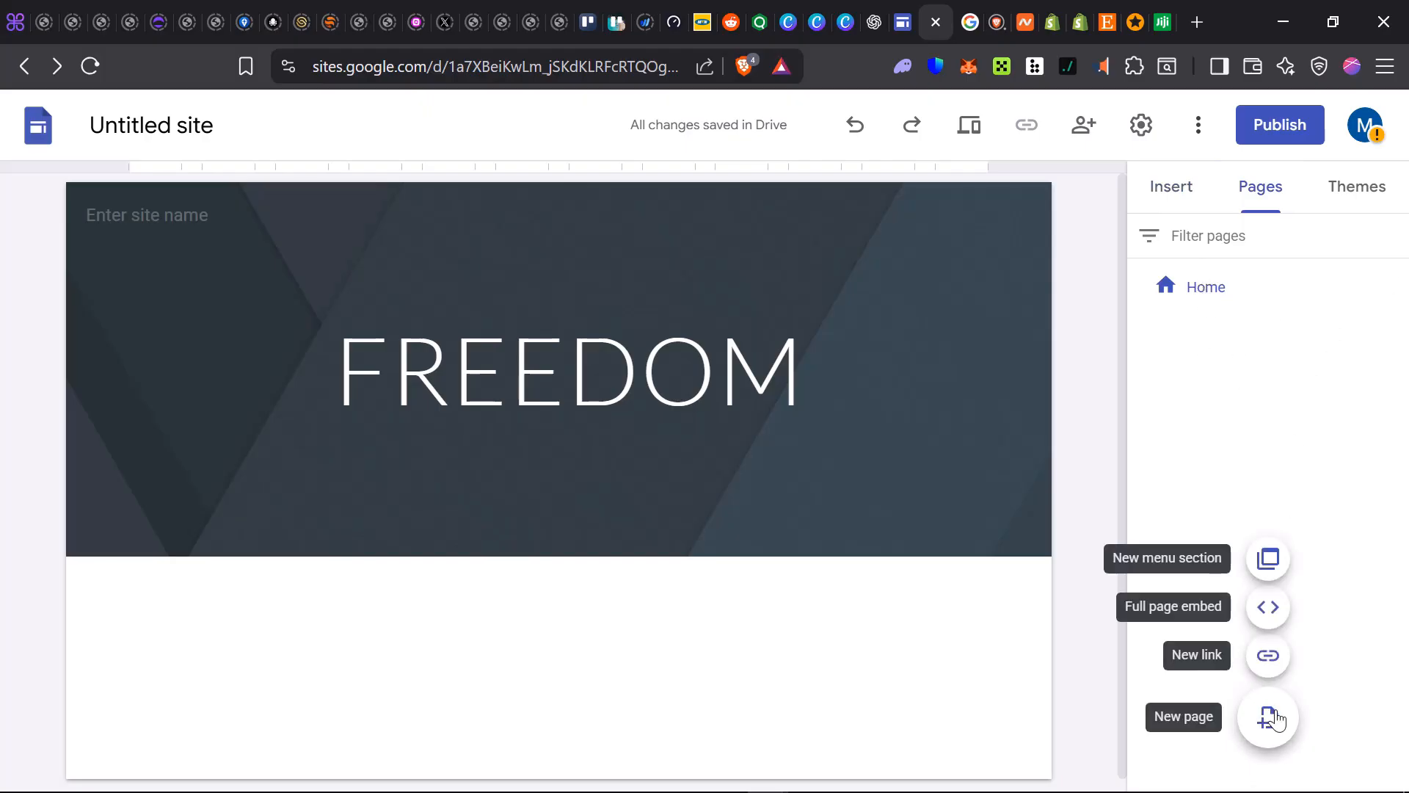
Change the Simple theme's color to green
click(1372, 211)
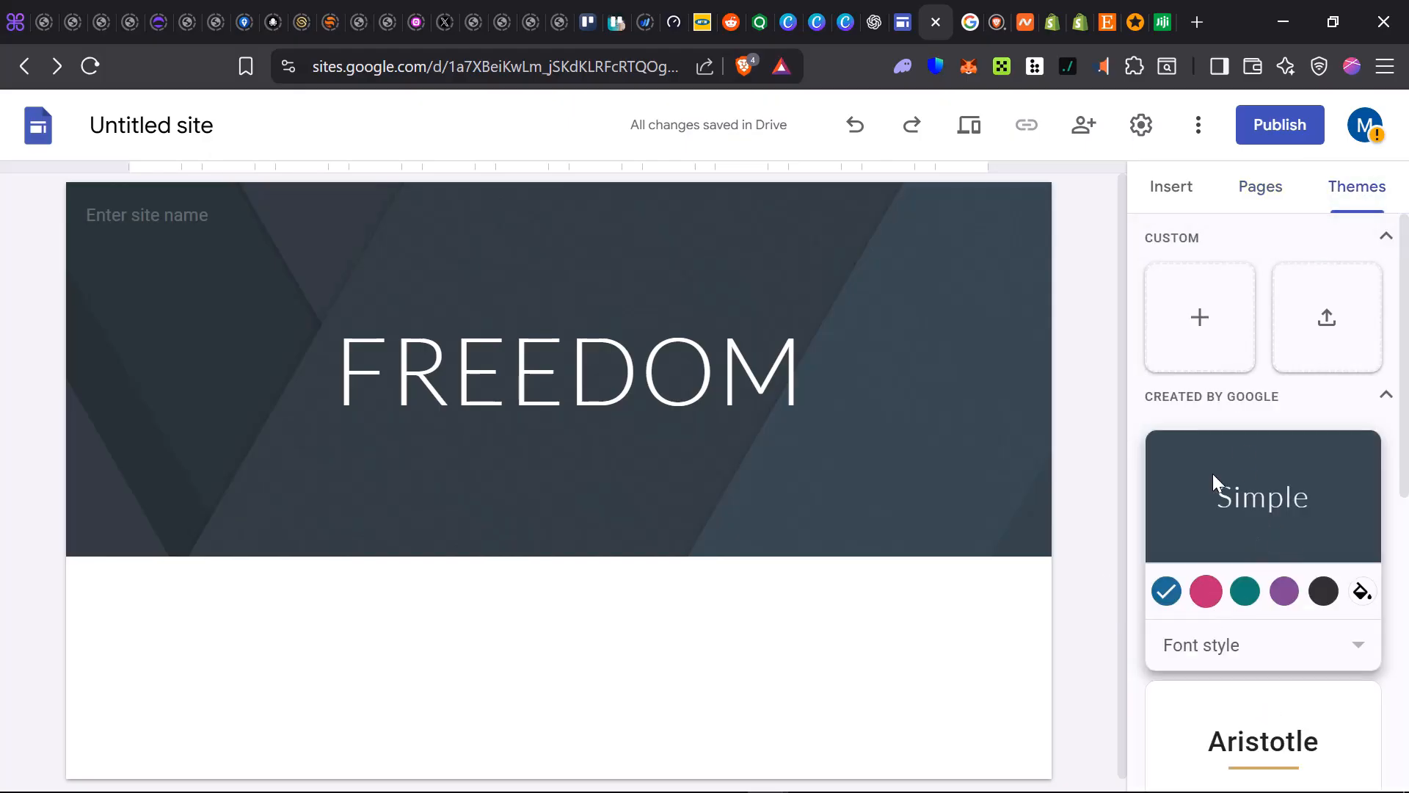
click(1205, 591)
click(1247, 598)
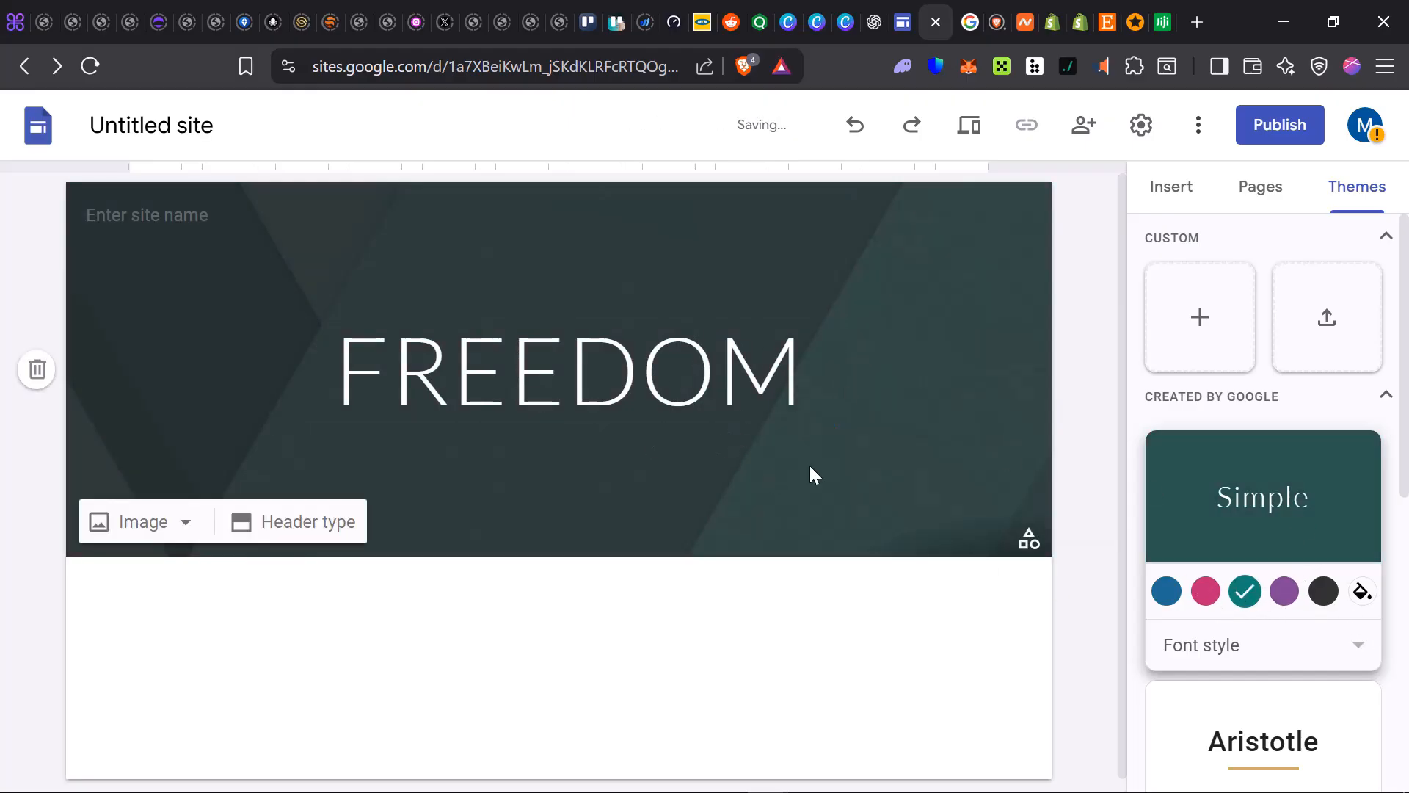
Set the Simple theme's font style to Heavy and look through the other Google-made themes
scroll(1292, 583, down, 2)
scroll(1326, 627, down, 3)
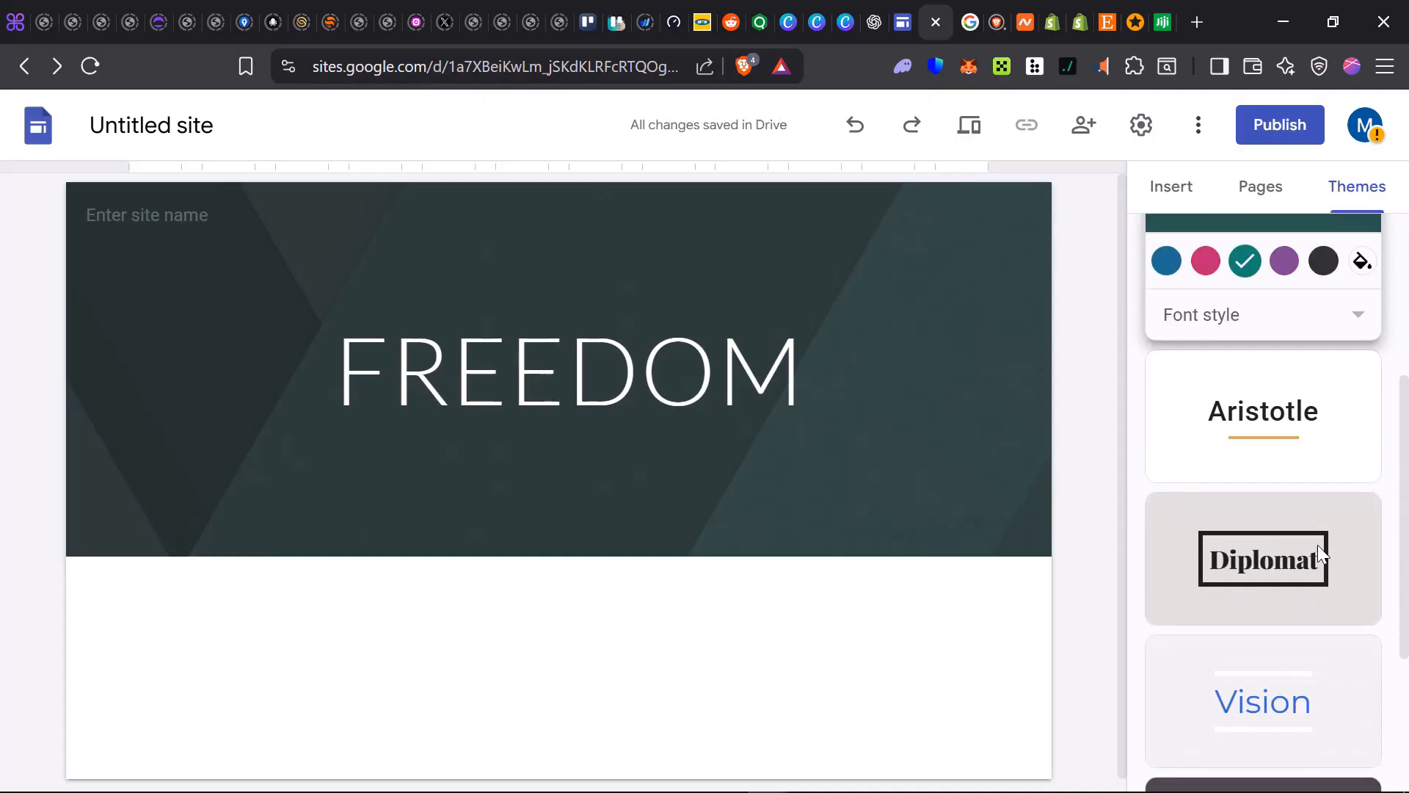
click(1235, 322)
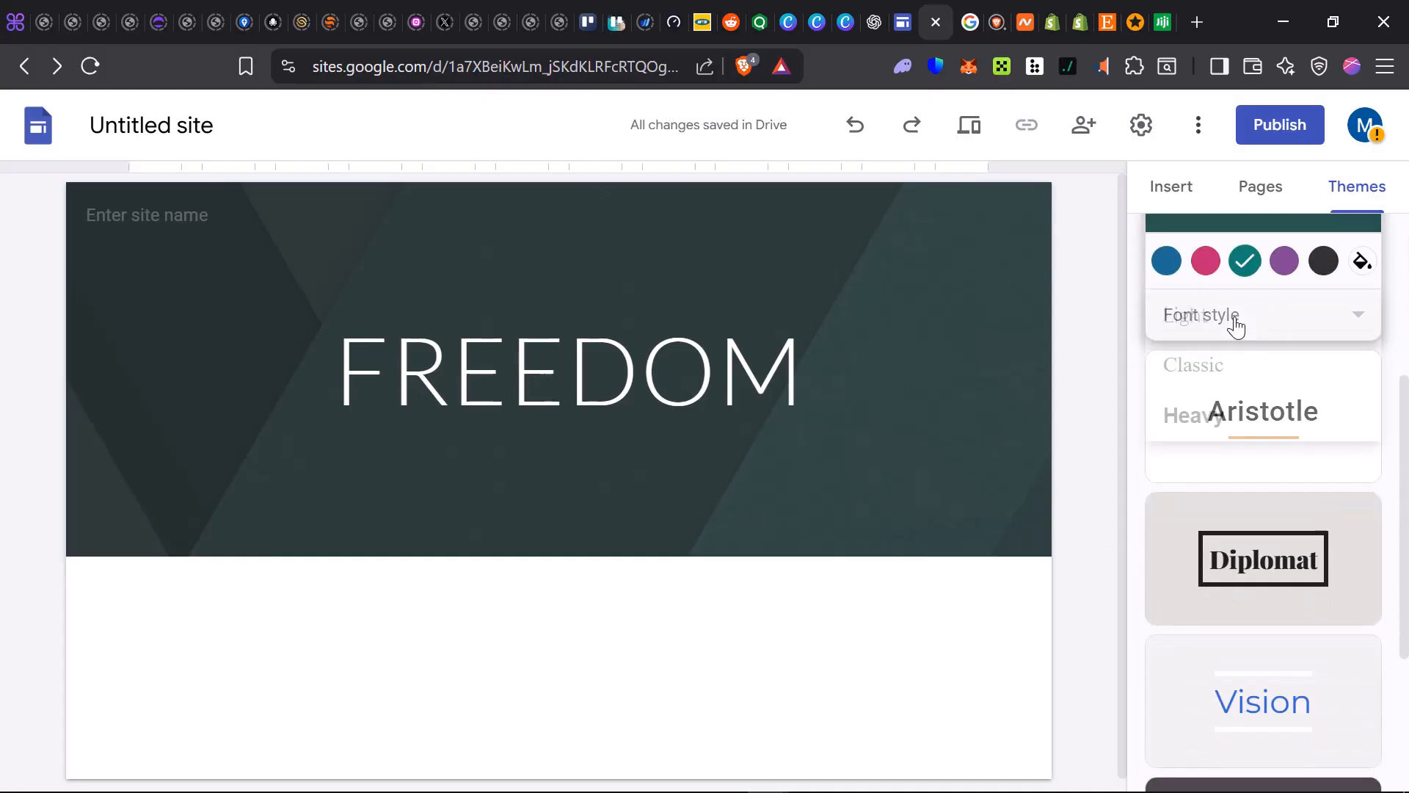
click(1240, 431)
scroll(1270, 513, down, 4)
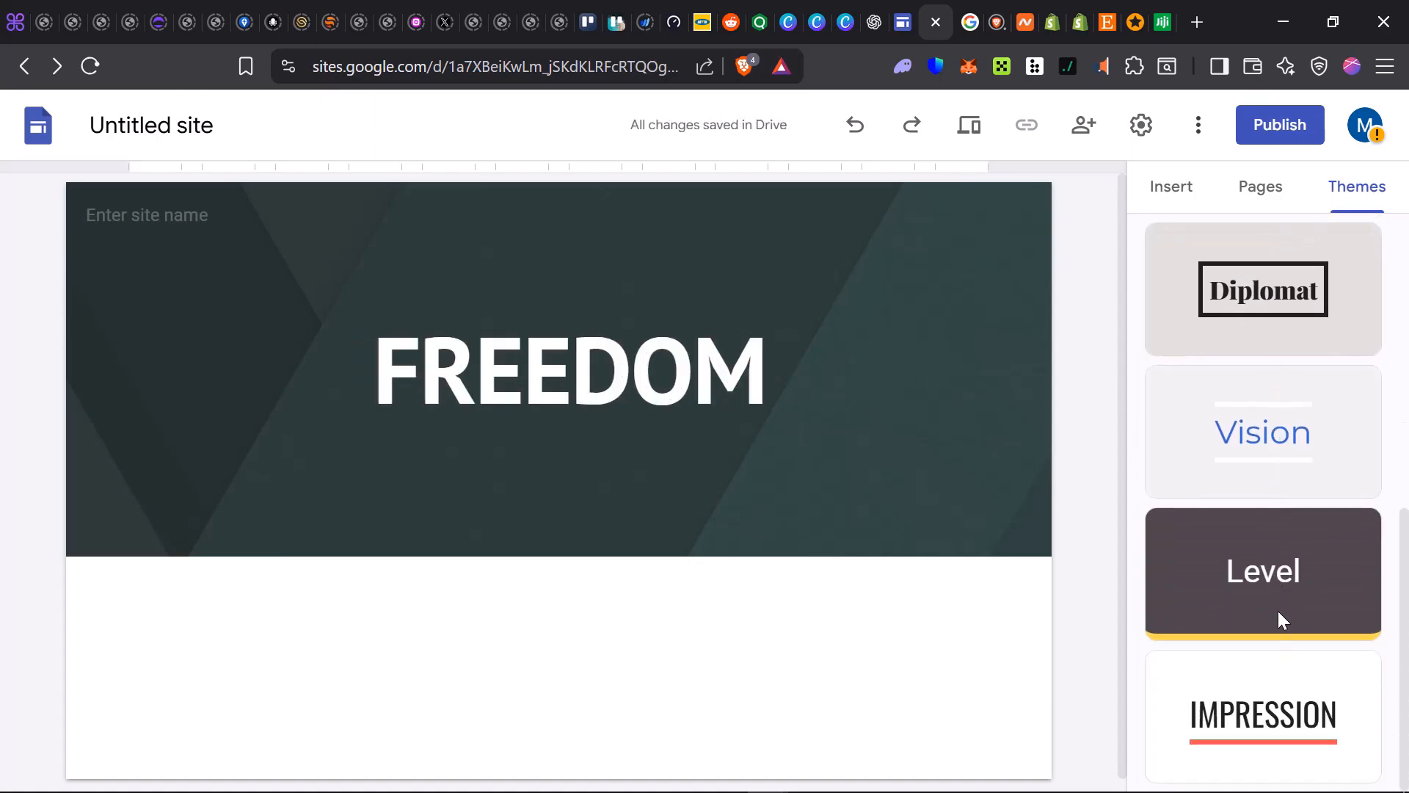
scroll(1284, 543, up, 5)
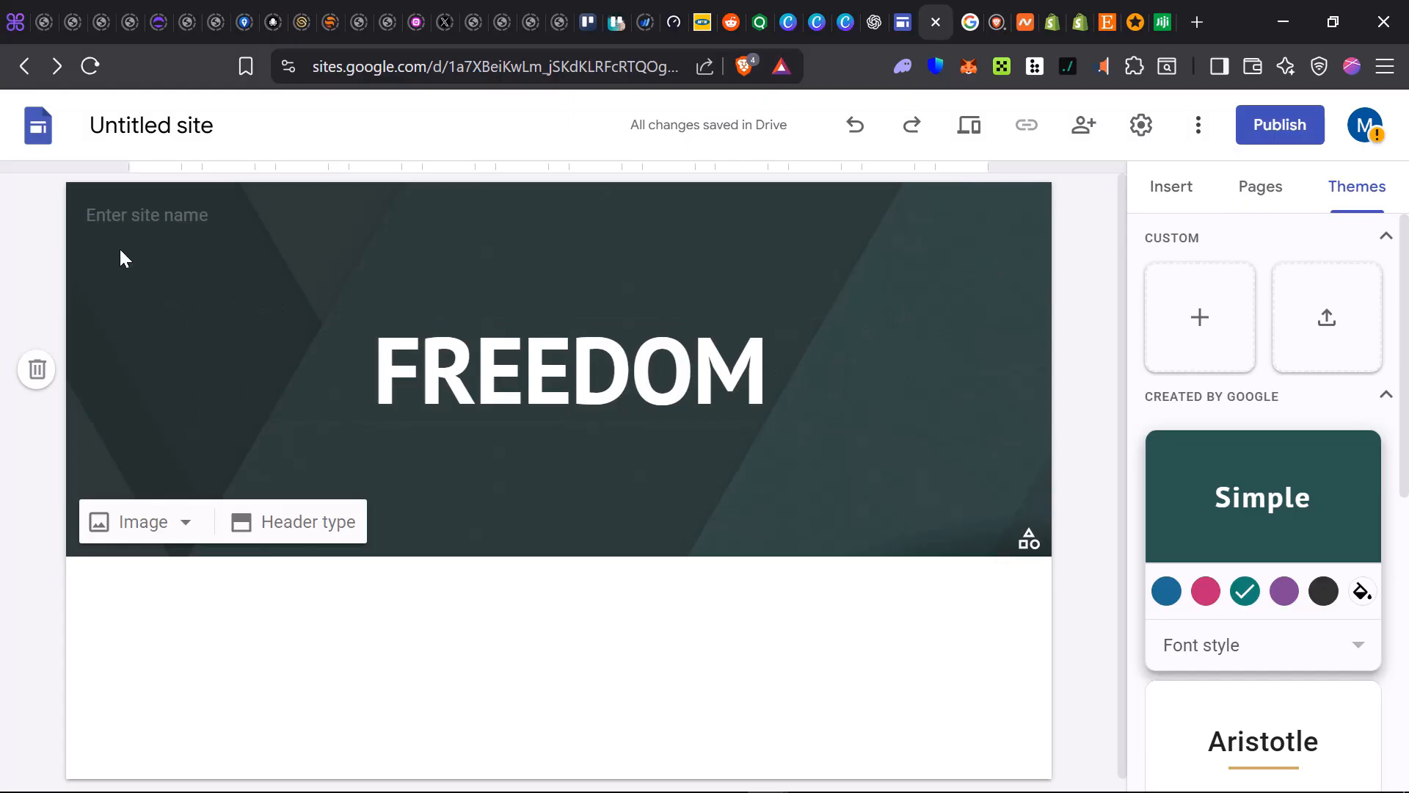
Name the site tutorial4fun in the page header
click(167, 218)
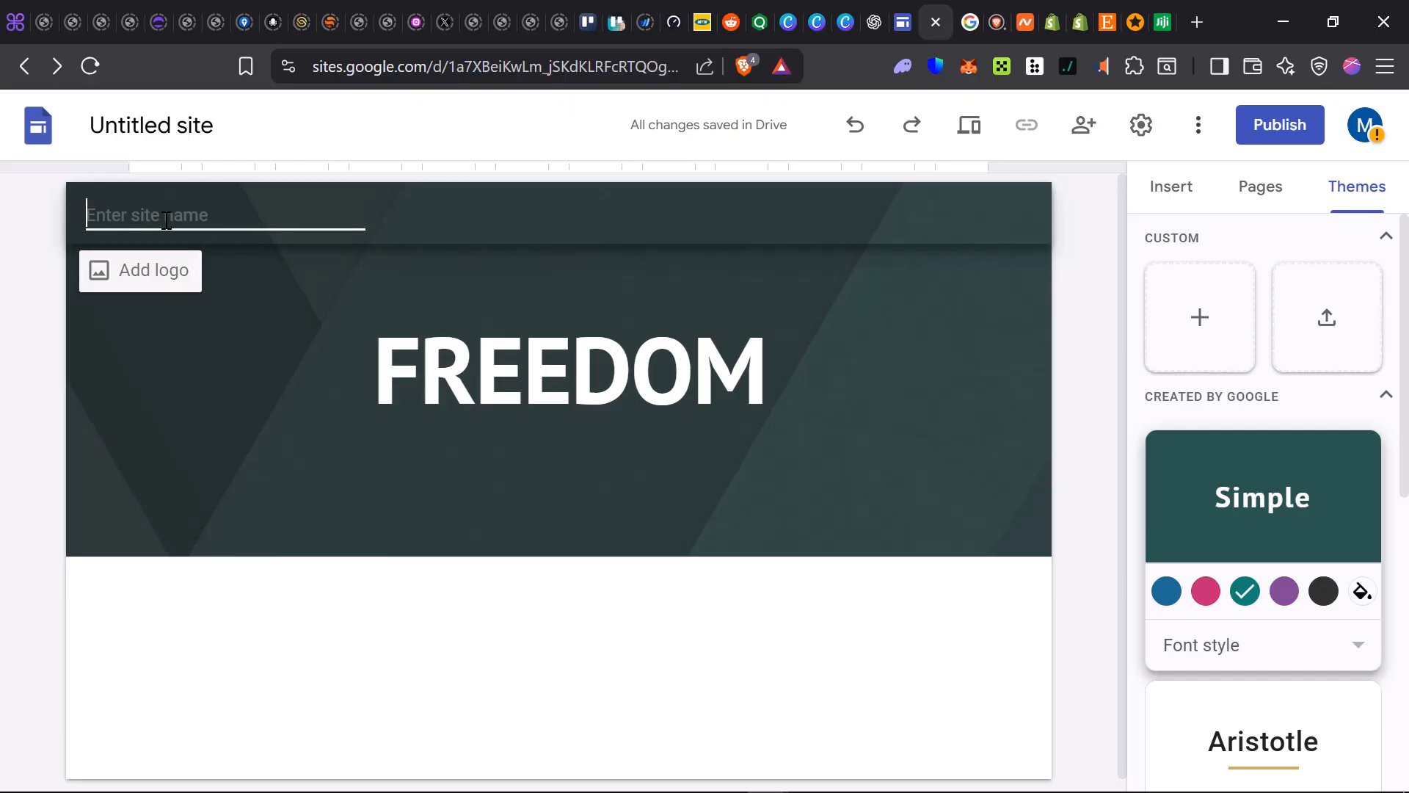
text(tutorial4fun)
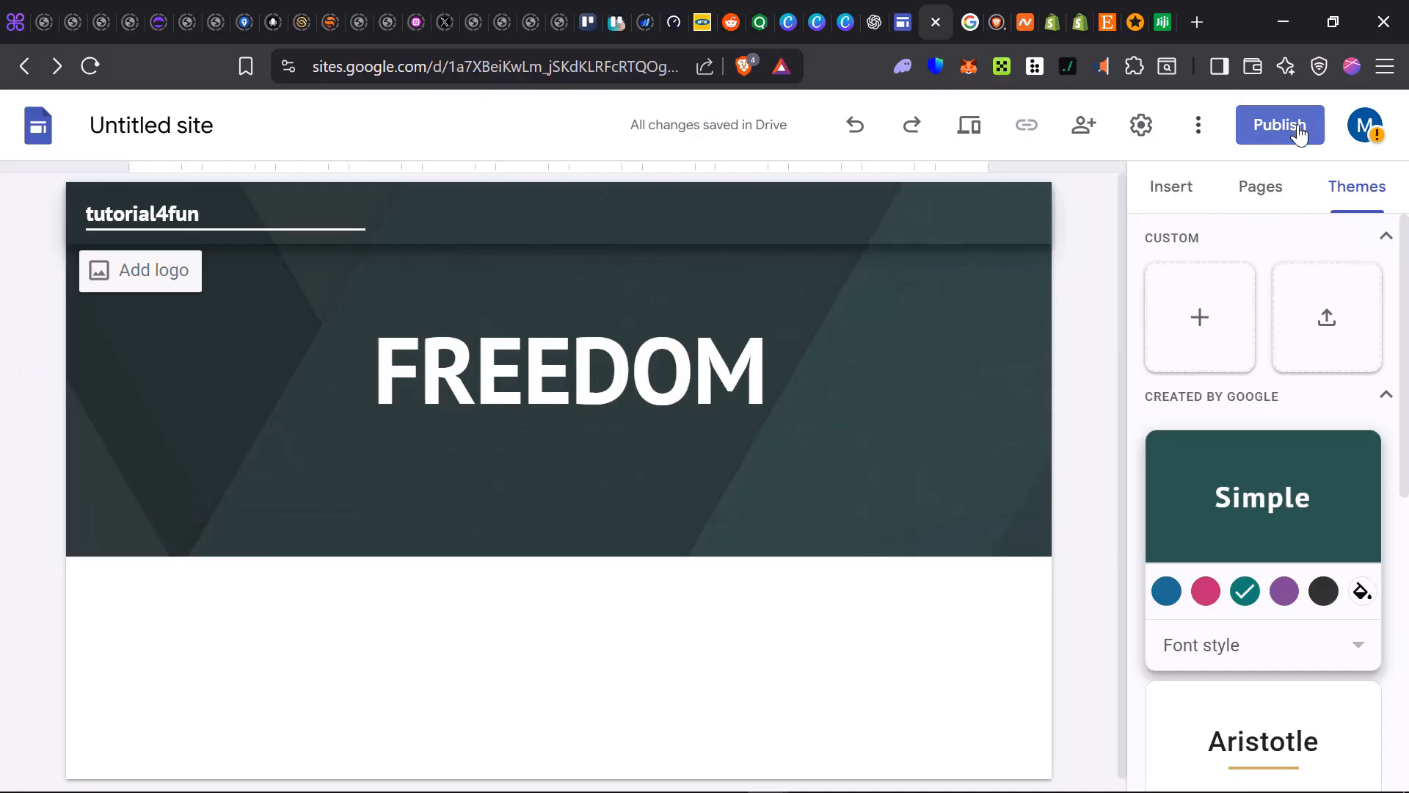
key(Return)
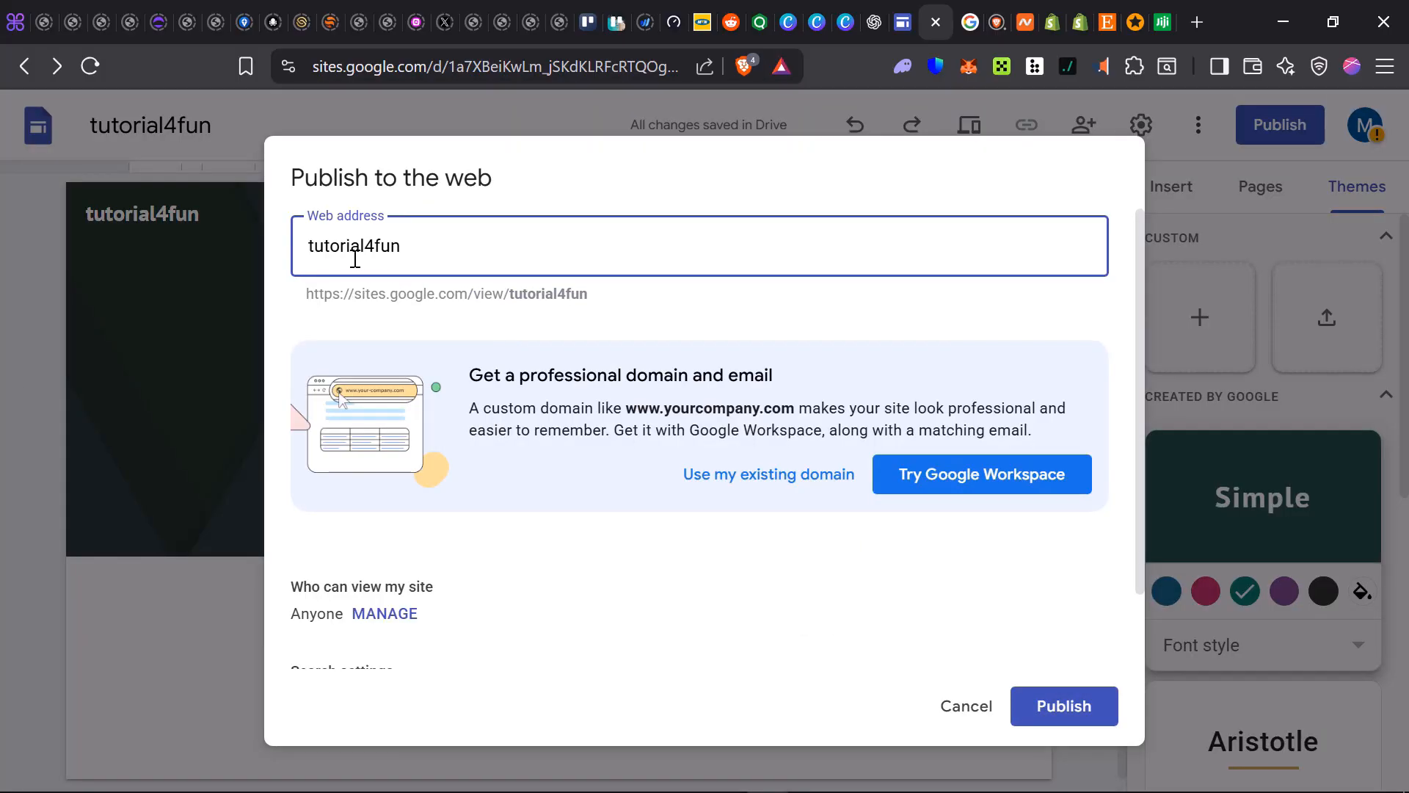
Examine the web address and search settings offered for publishing the site, and leave without publishing
drag(301, 294, 614, 311)
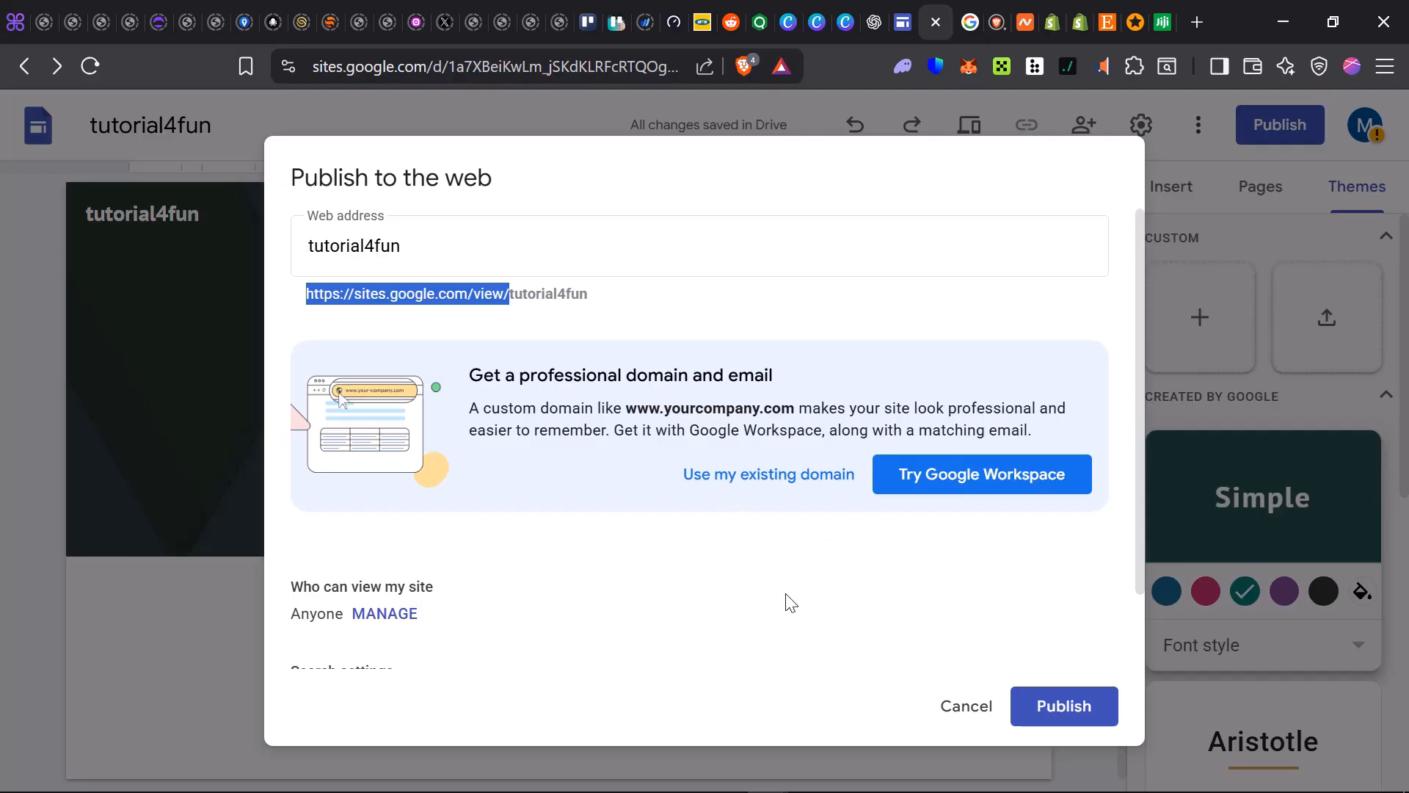
scroll(808, 572, down, 1)
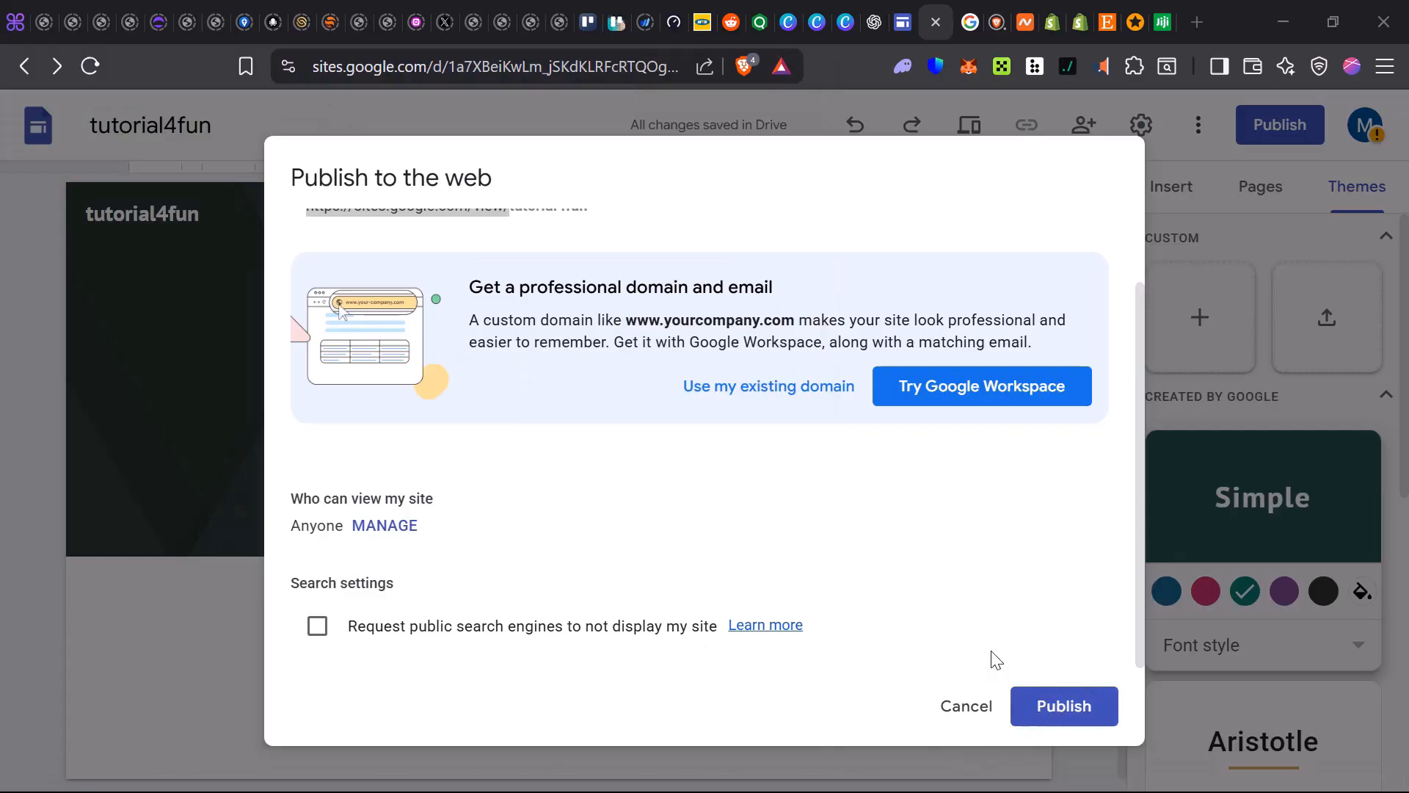
scroll(912, 623, up, 2)
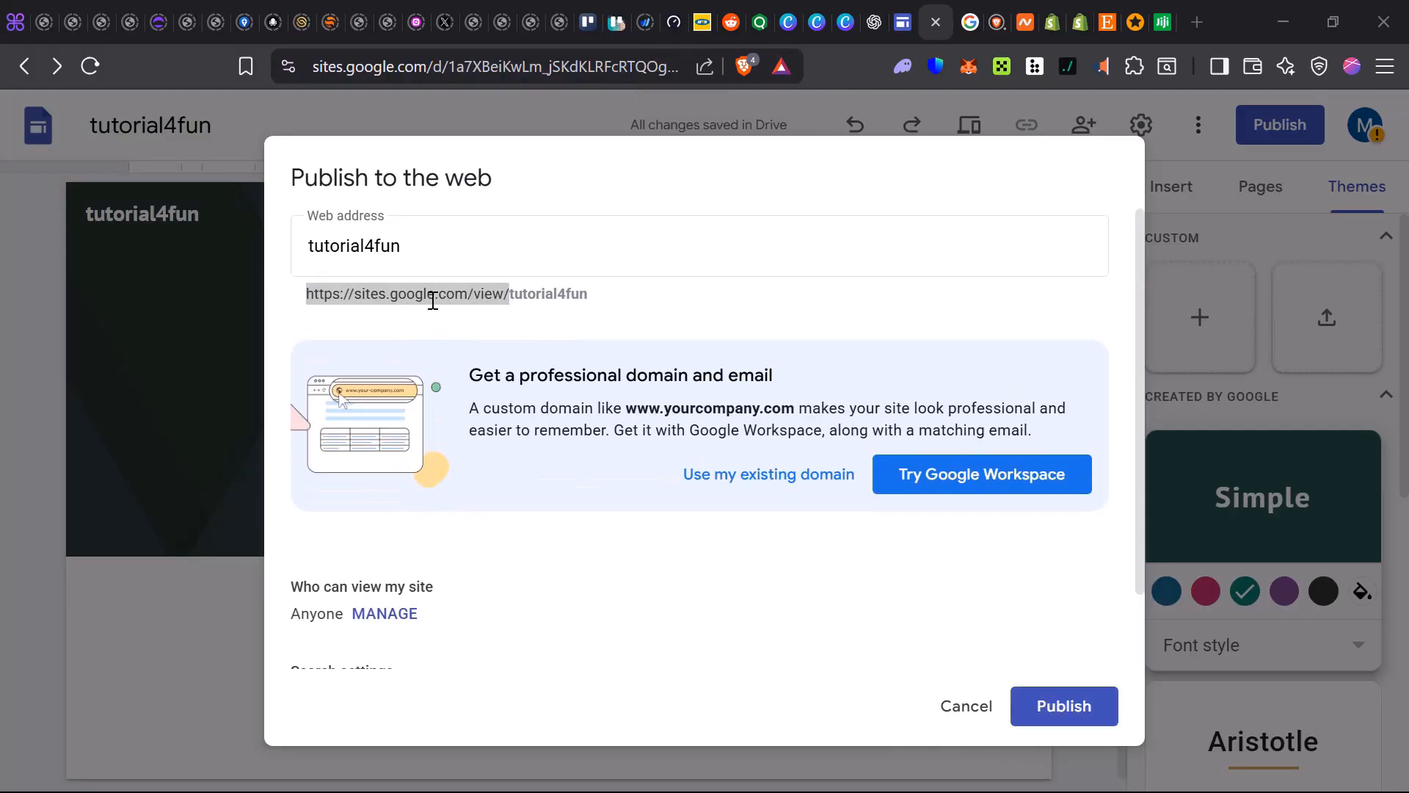
click(963, 710)
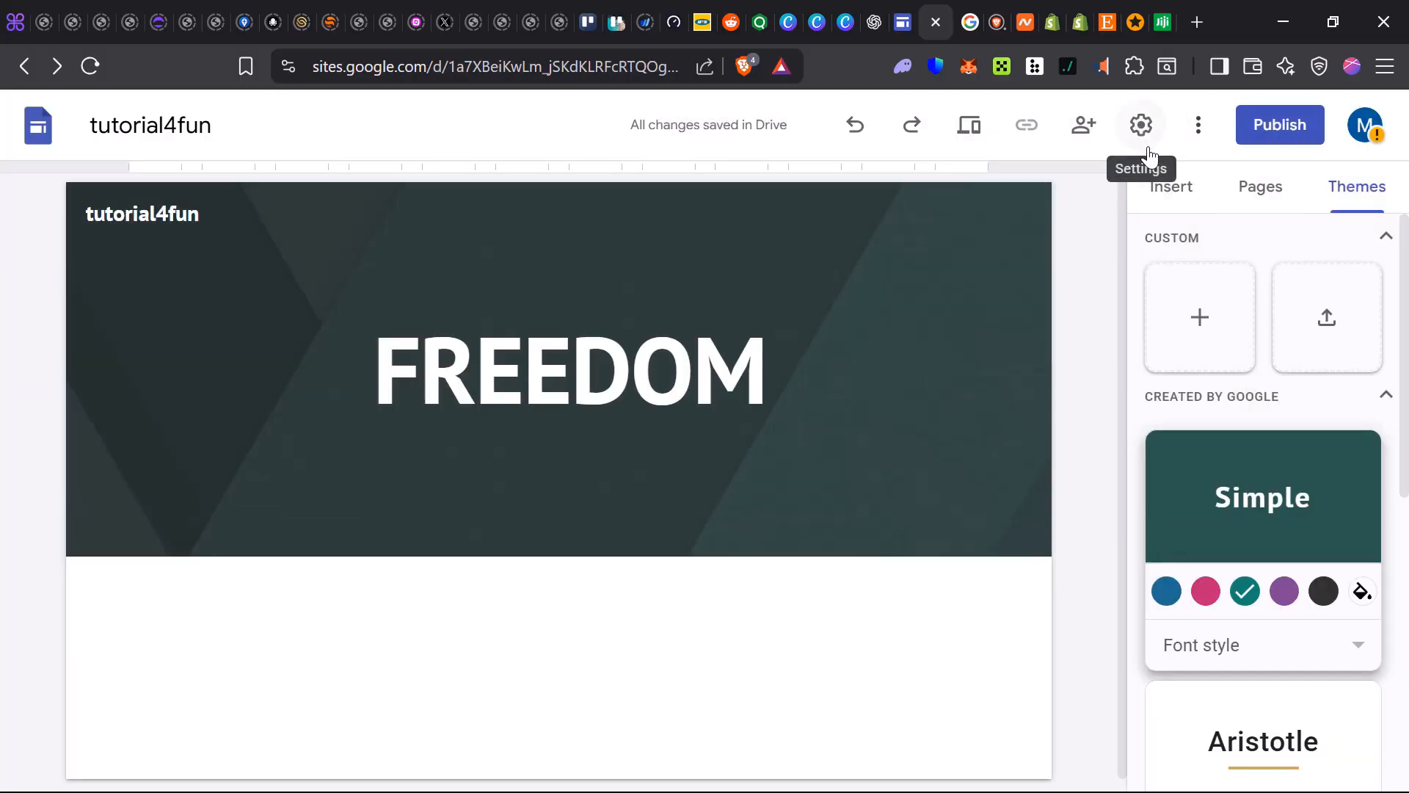
Look at the custom domain setup in the site settings, briefly check Namecheap, and cancel without entering a domain
click(1142, 128)
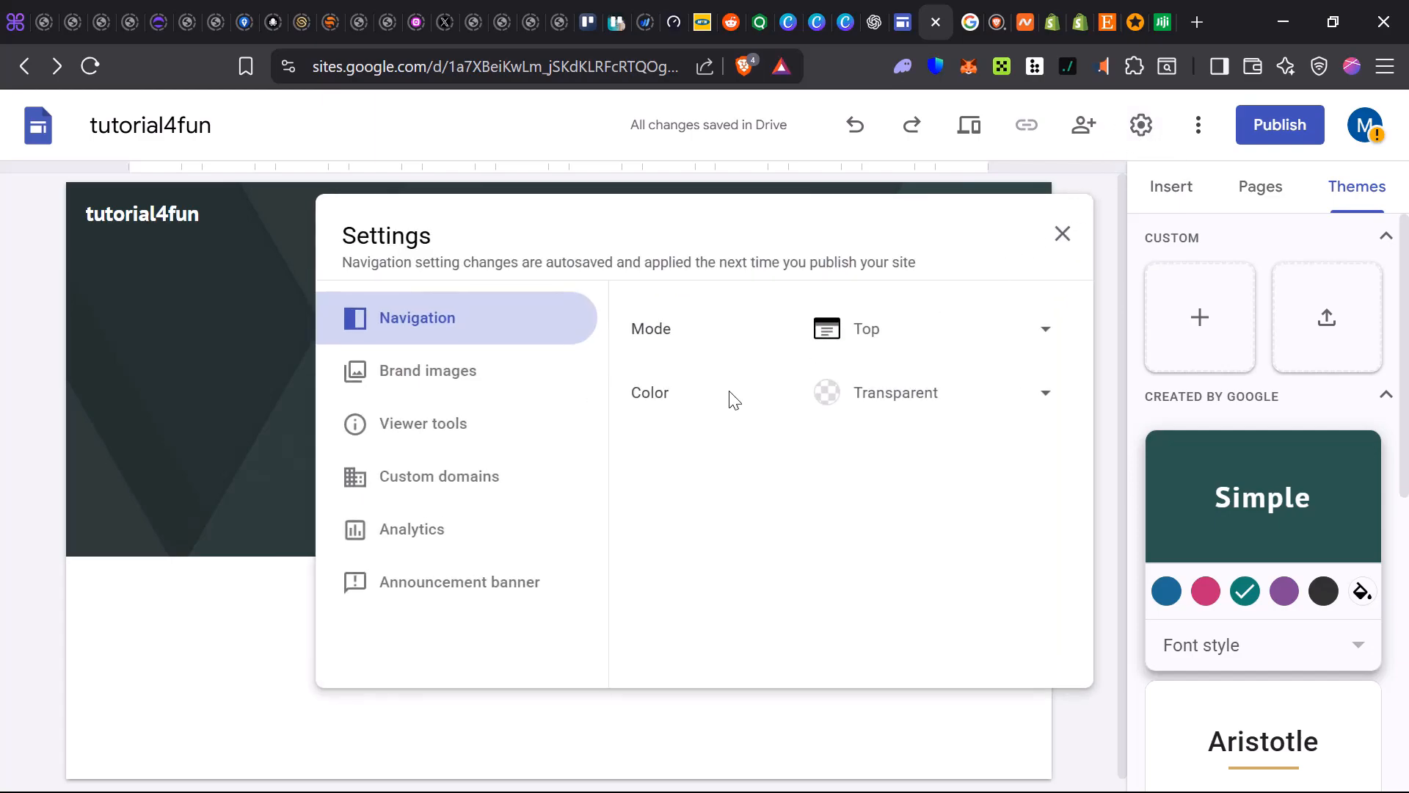
click(428, 488)
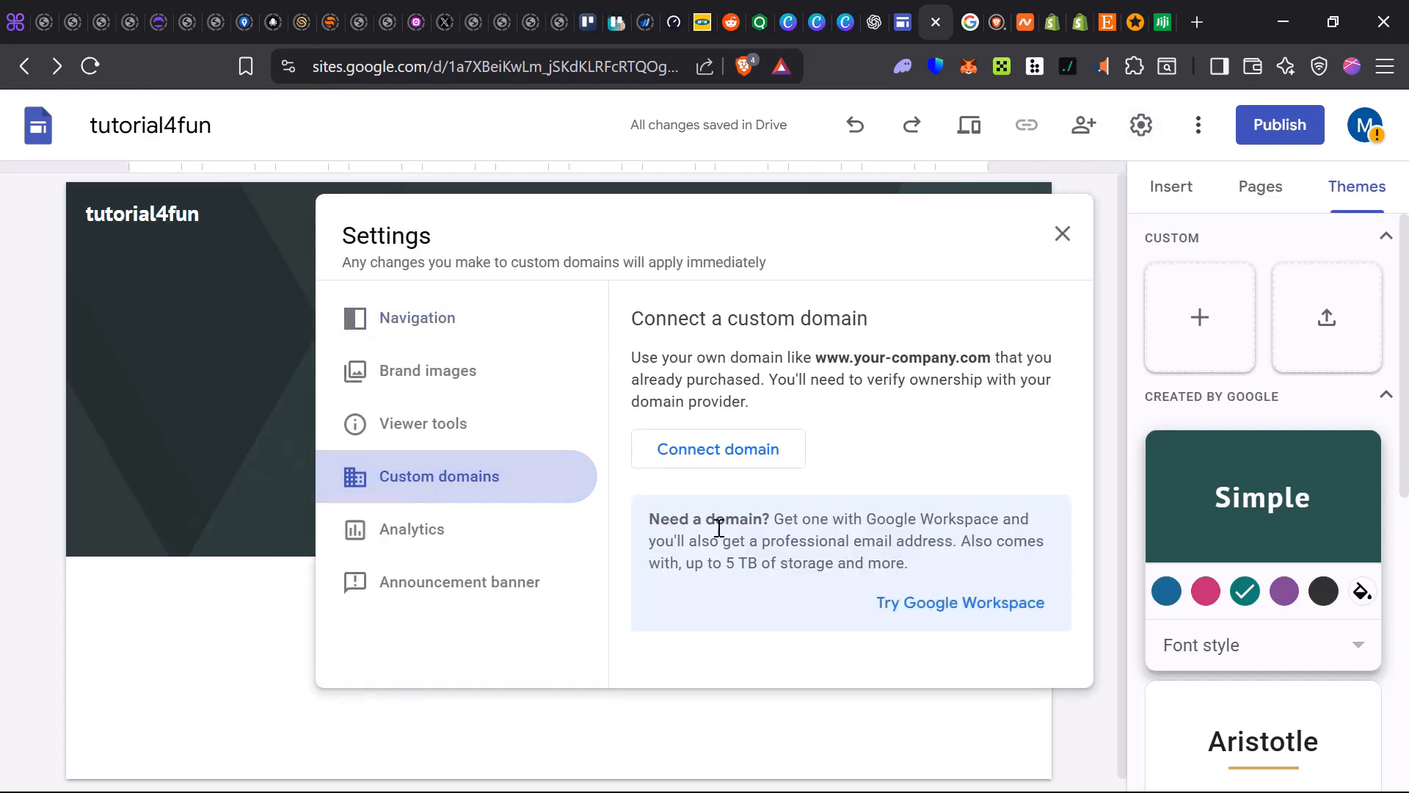
click(695, 470)
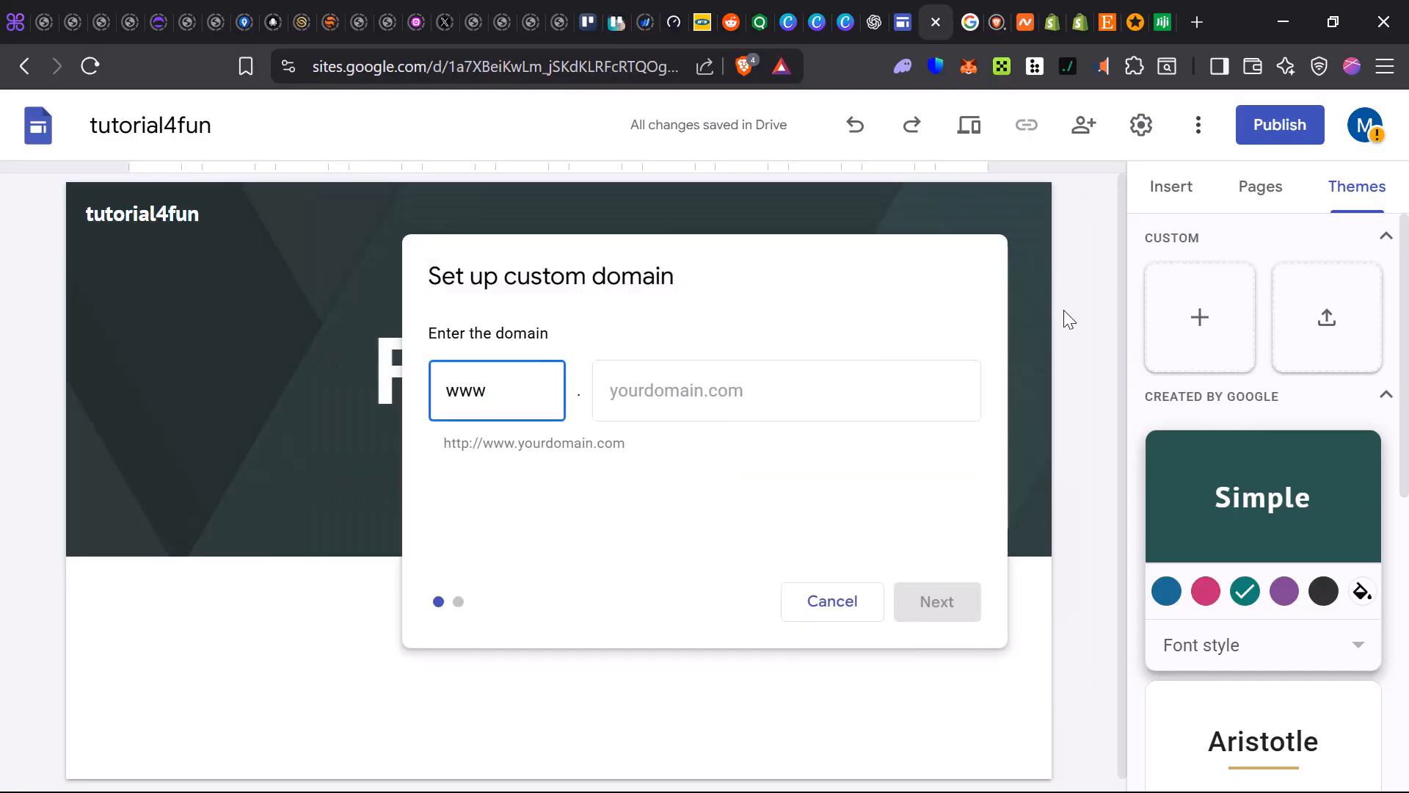
click(1013, 27)
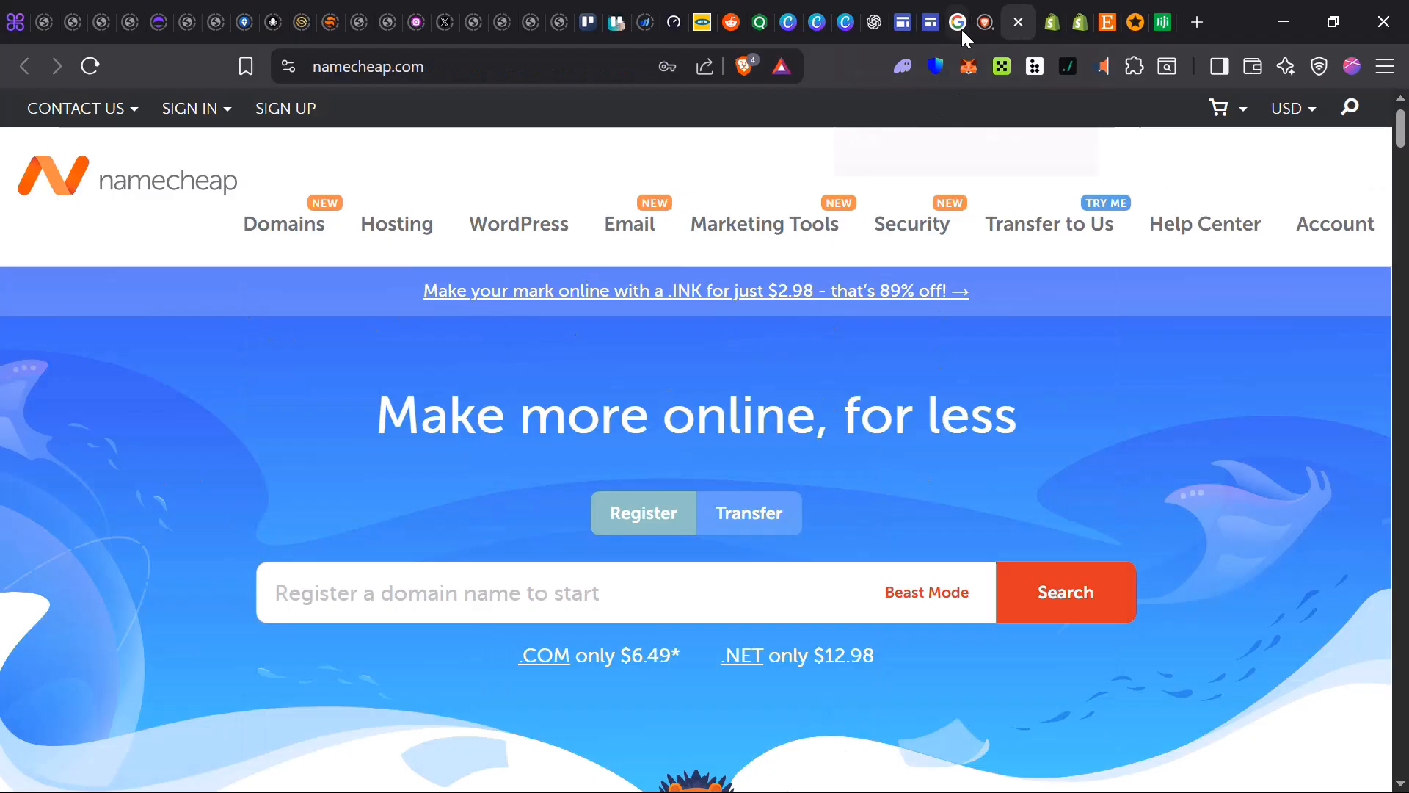
click(932, 24)
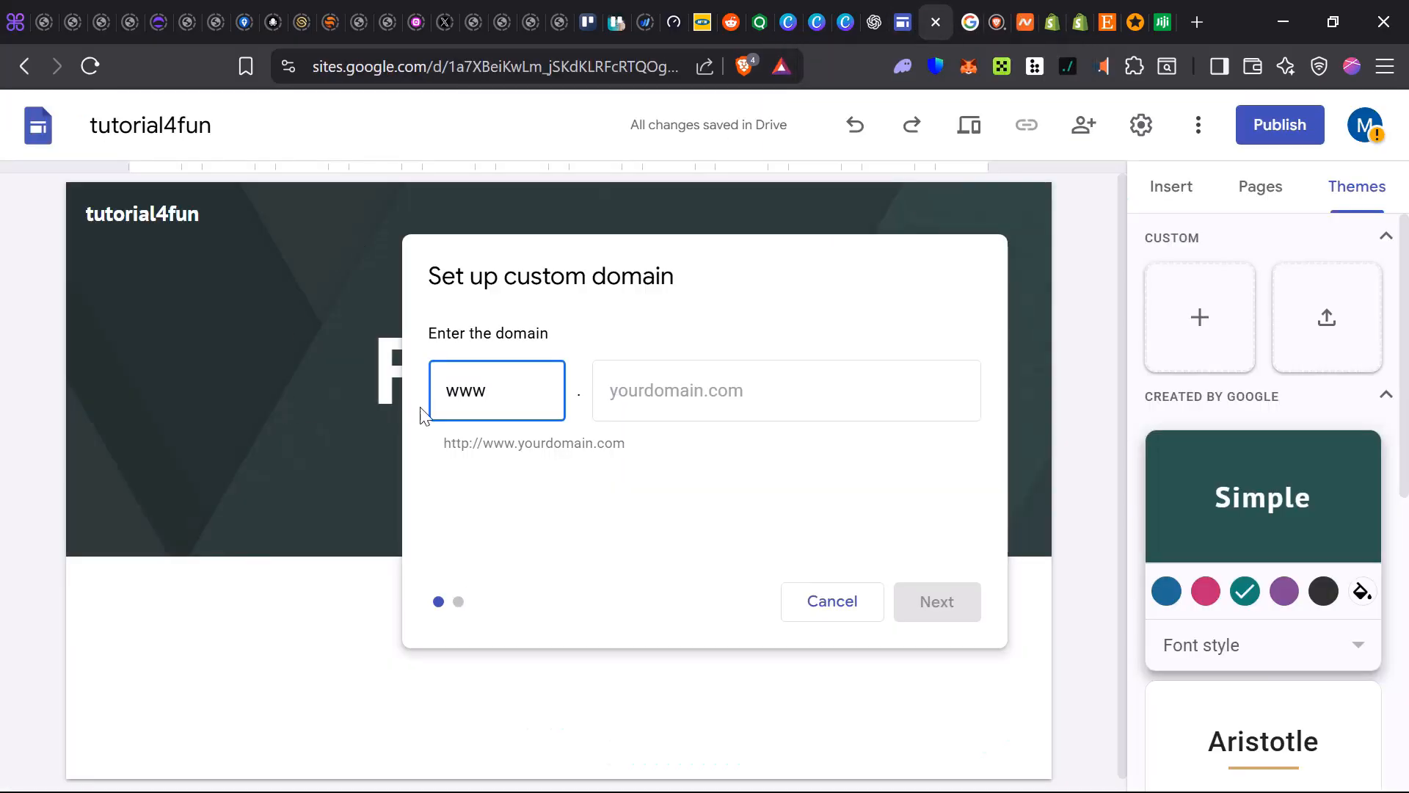
click(638, 397)
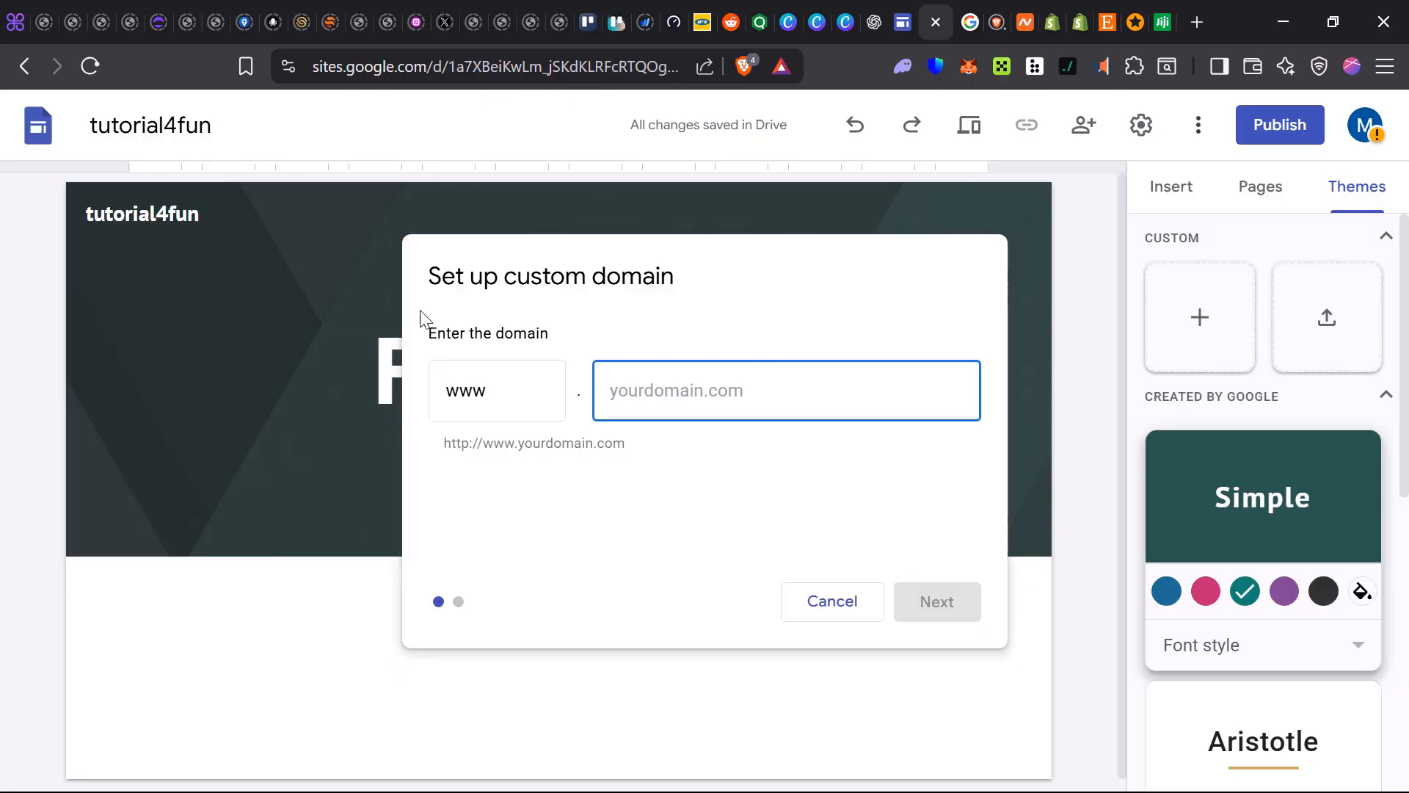
click(834, 602)
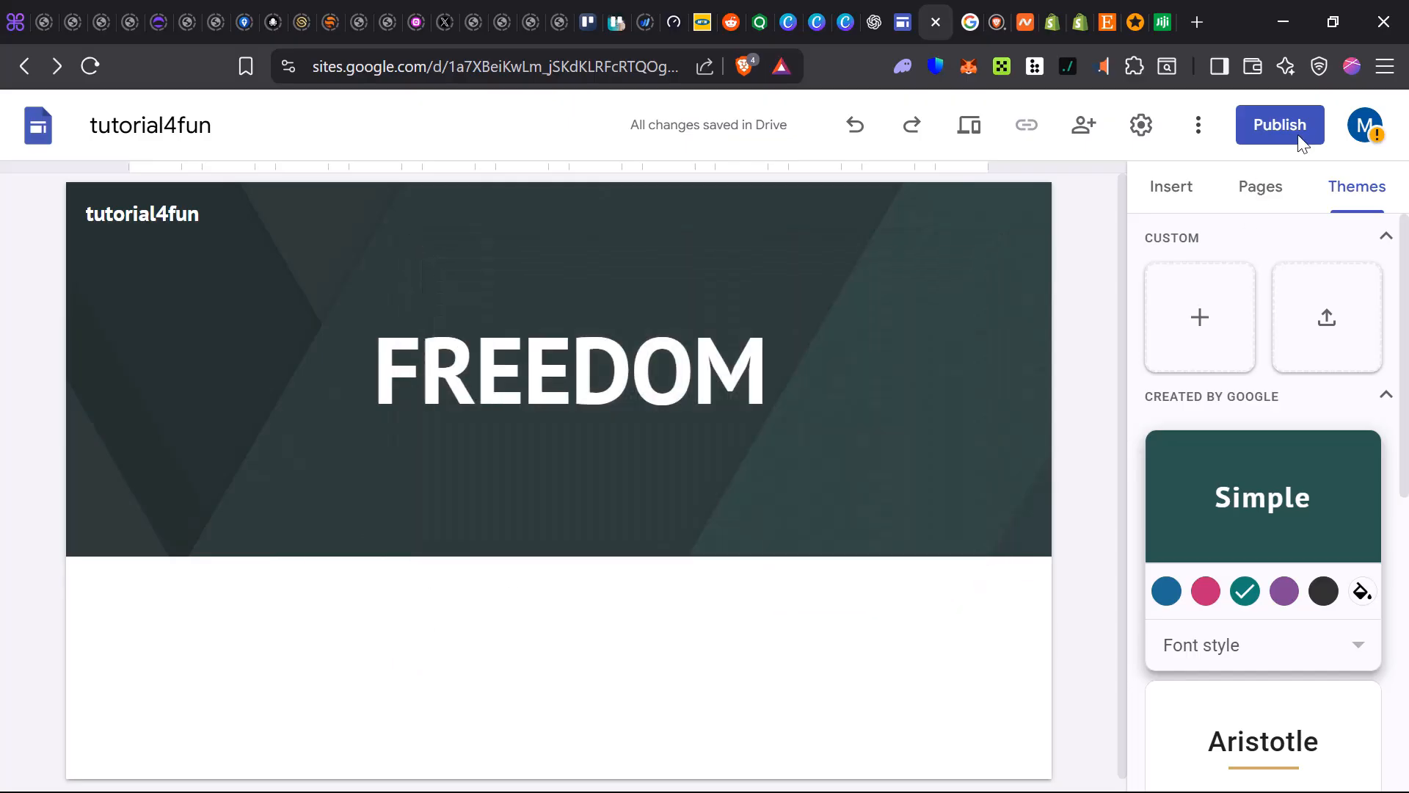
Publish the site under the web address tutorial4fun and view the live page
click(1301, 126)
click(1301, 126)
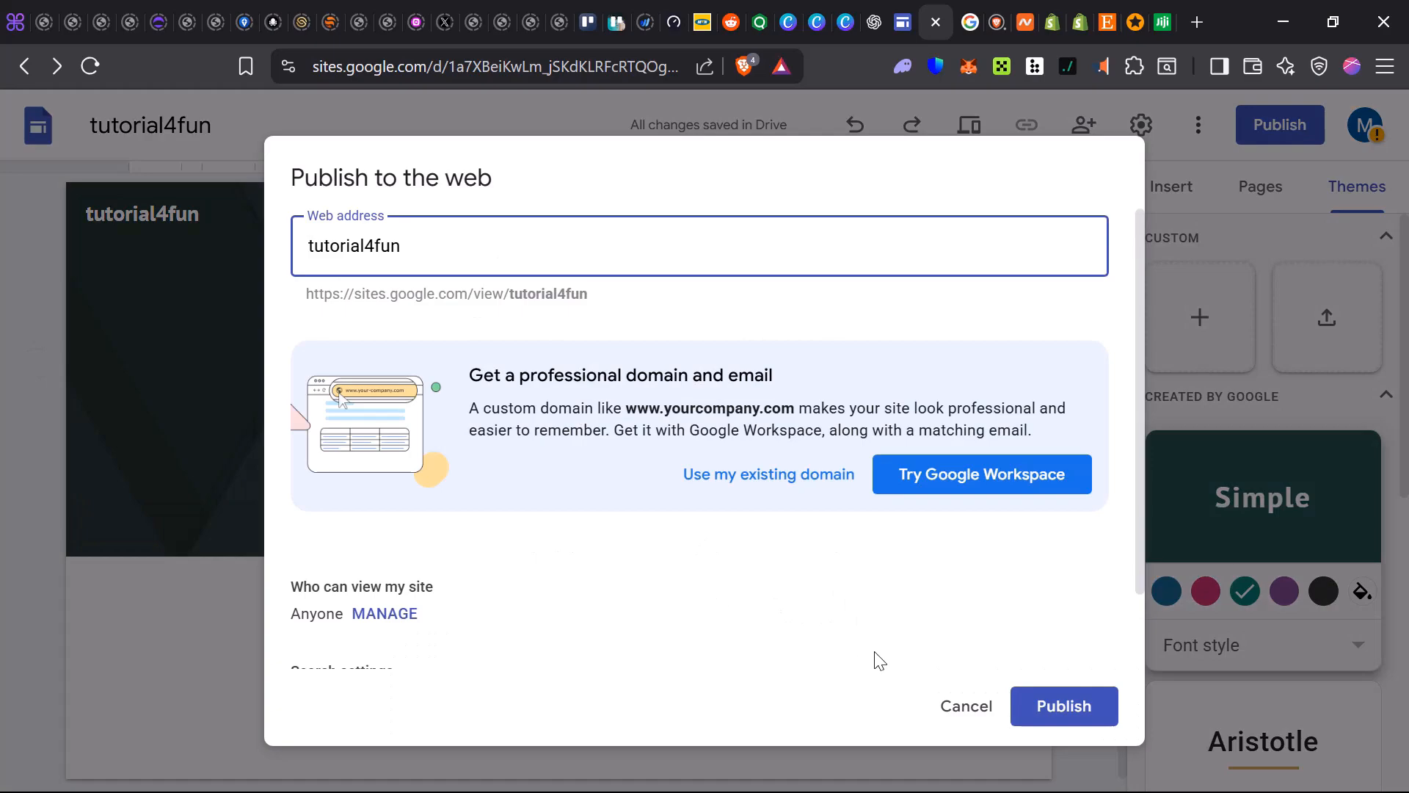
click(1042, 709)
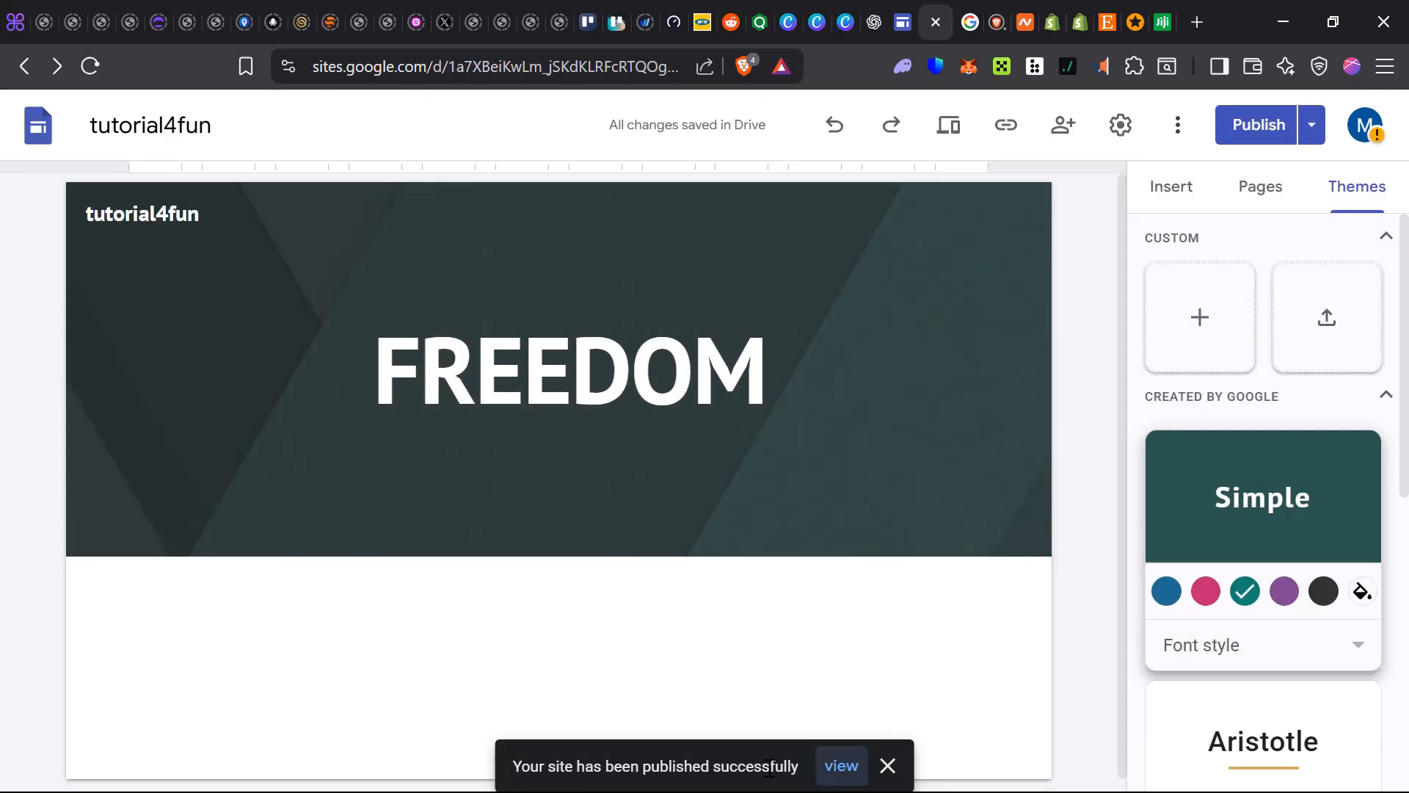
click(841, 766)
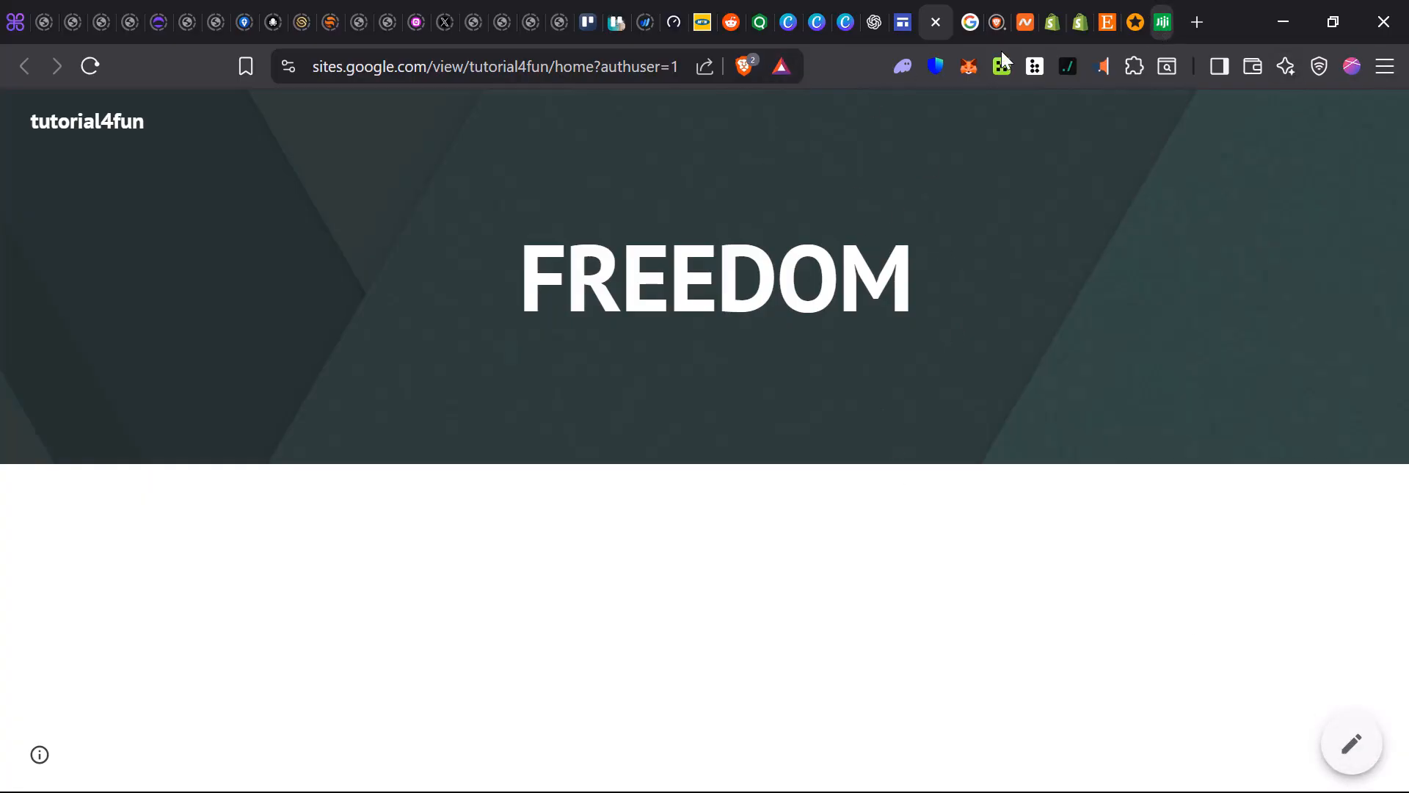
Return to the site editor and review the custom domain setup in the site settings
click(910, 28)
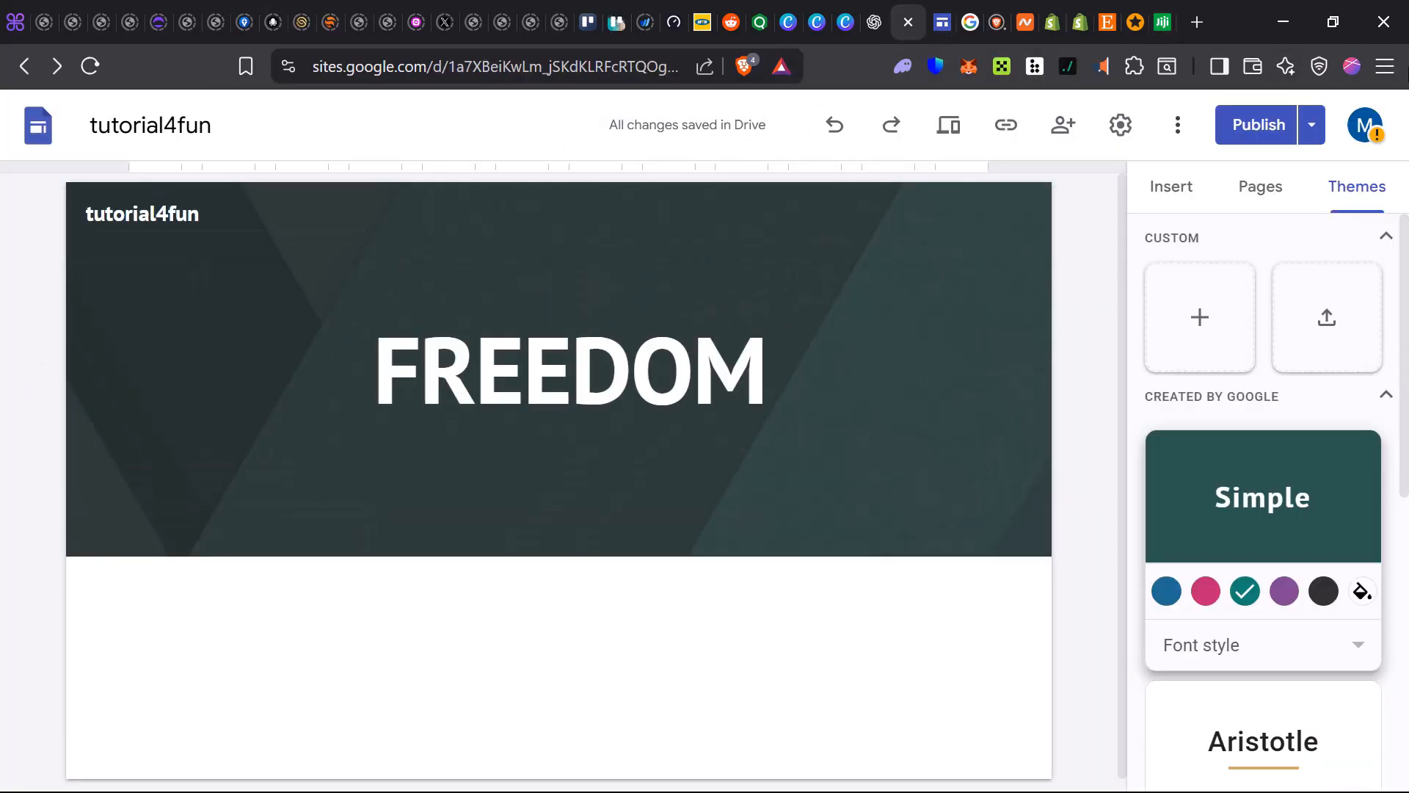
click(1123, 139)
click(478, 490)
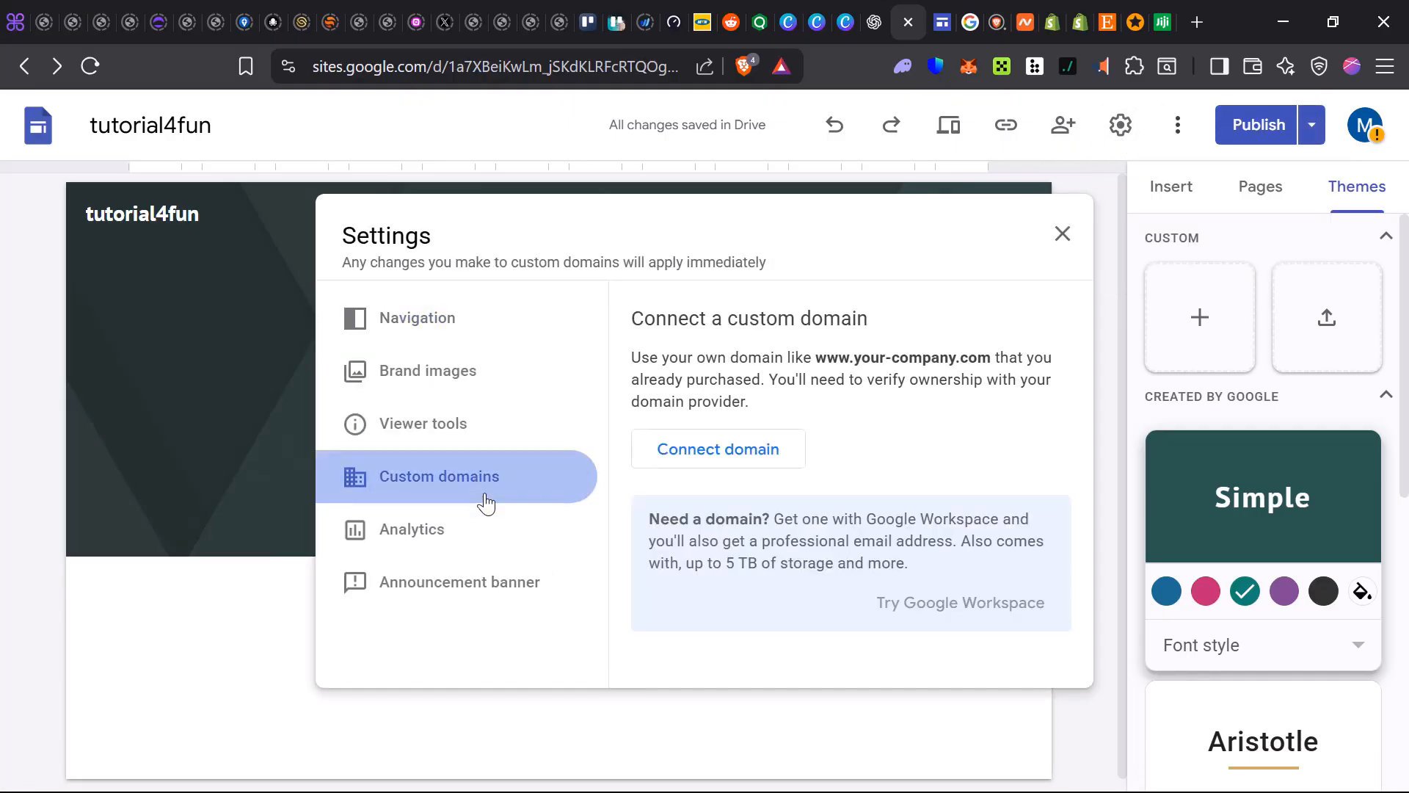
click(743, 461)
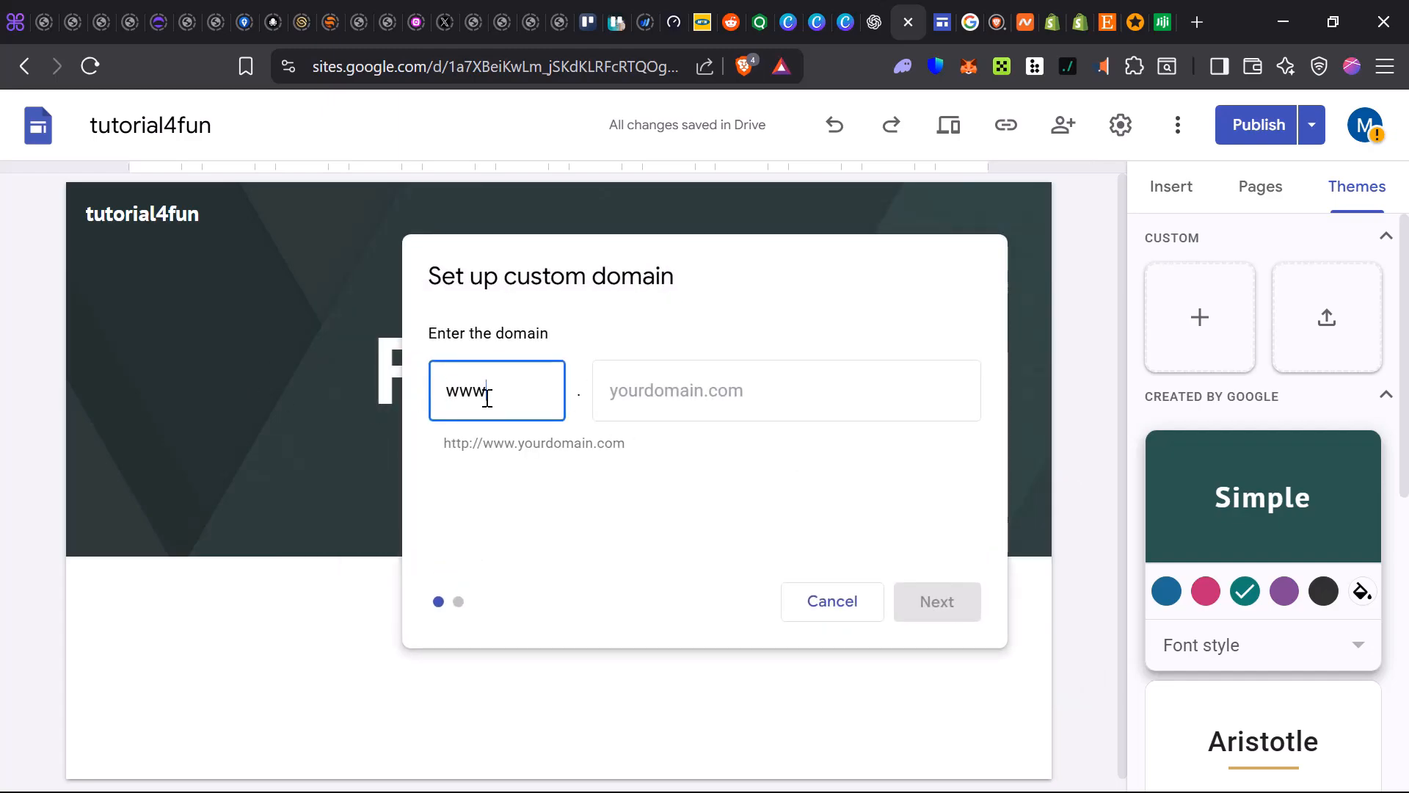
click(455, 604)
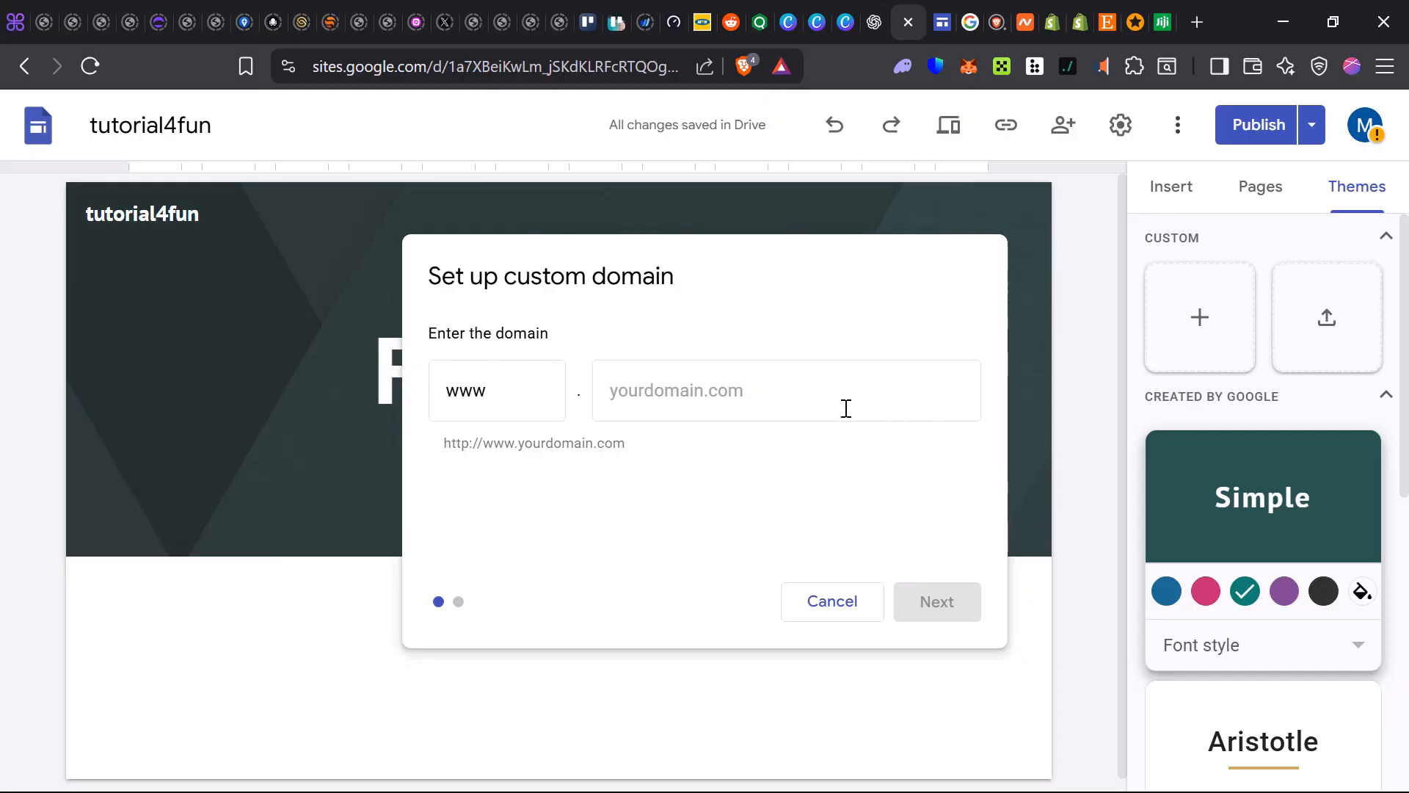
click(816, 596)
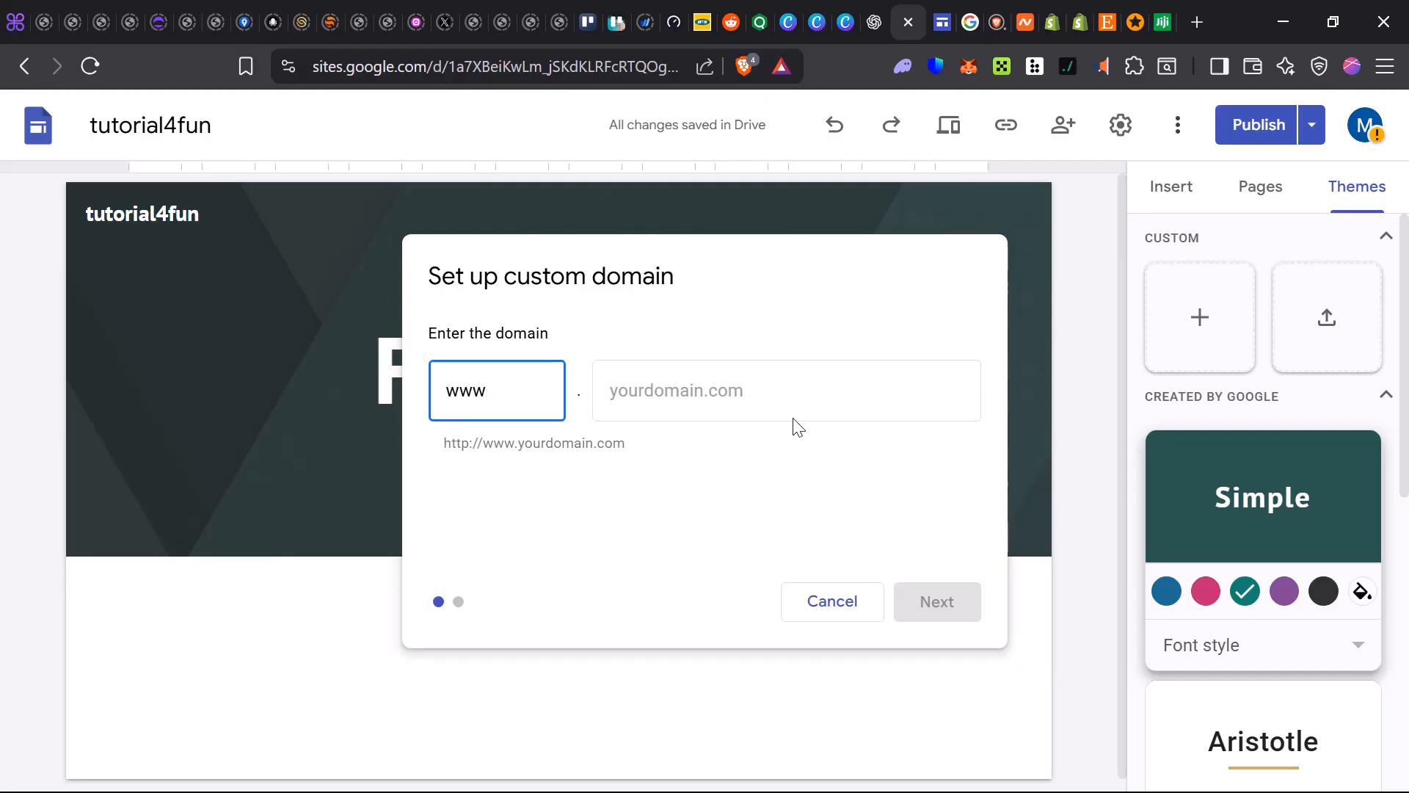
Switch to Namecheap, sign in to view the account's domain list, and return to Google Sites to cancel the custom domain setup
click(1024, 21)
click(224, 109)
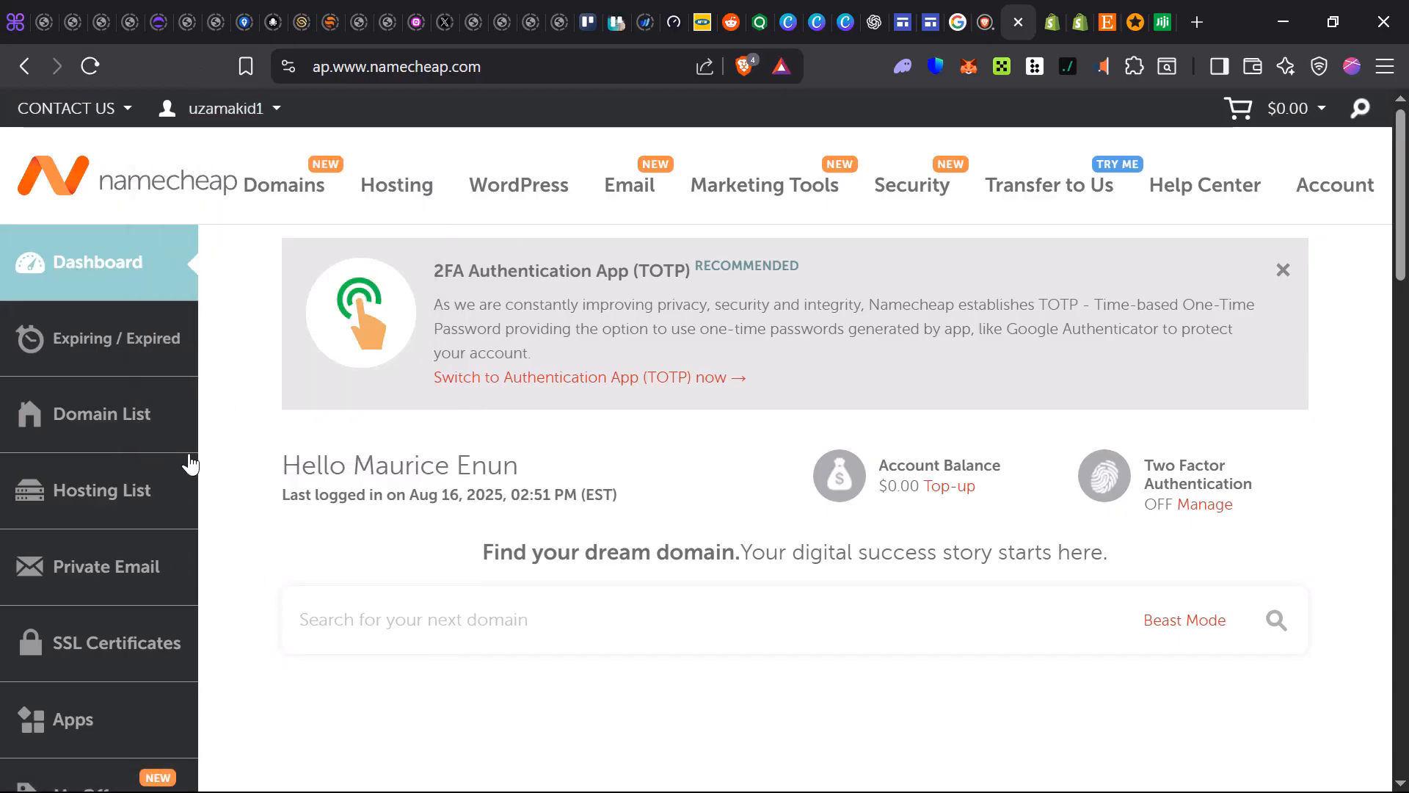
click(112, 412)
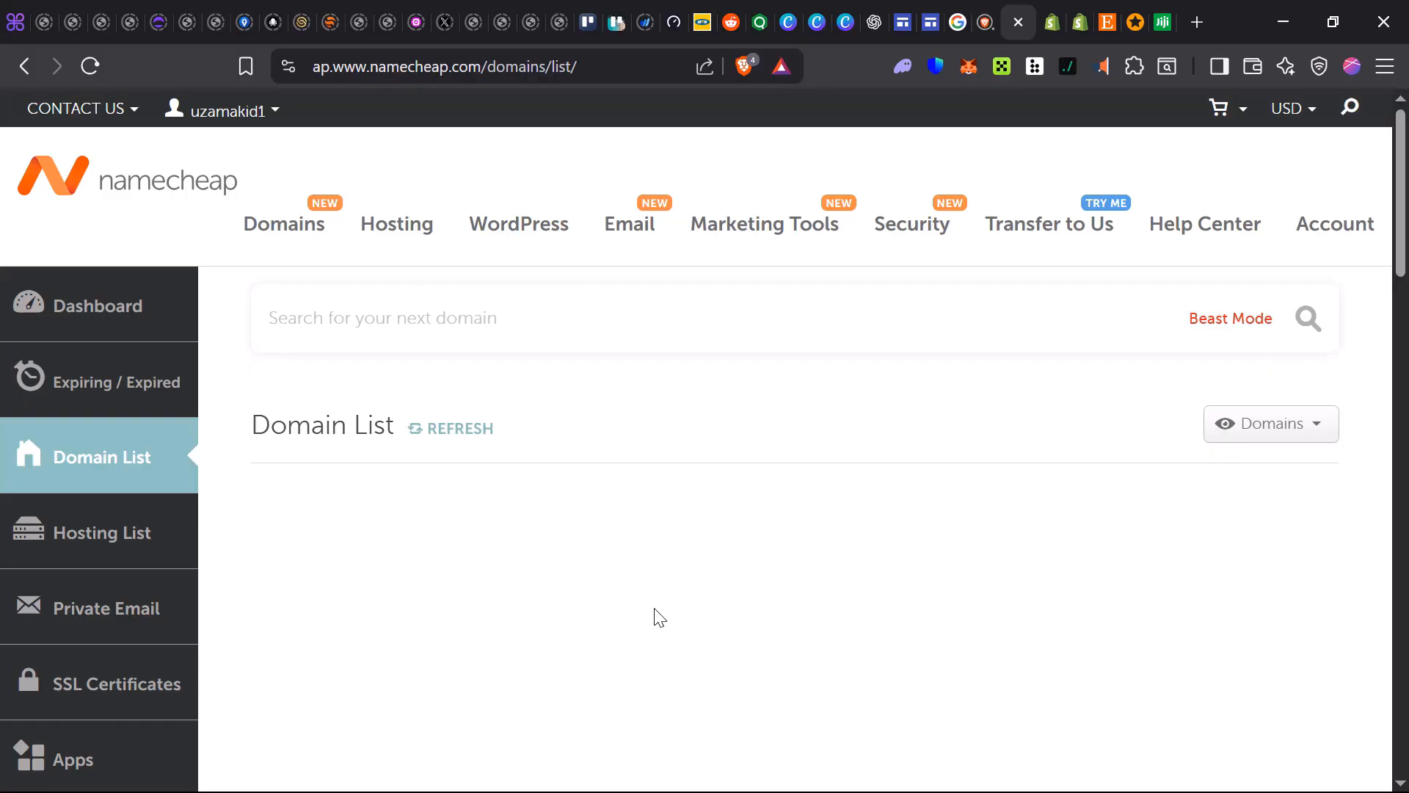
click(890, 28)
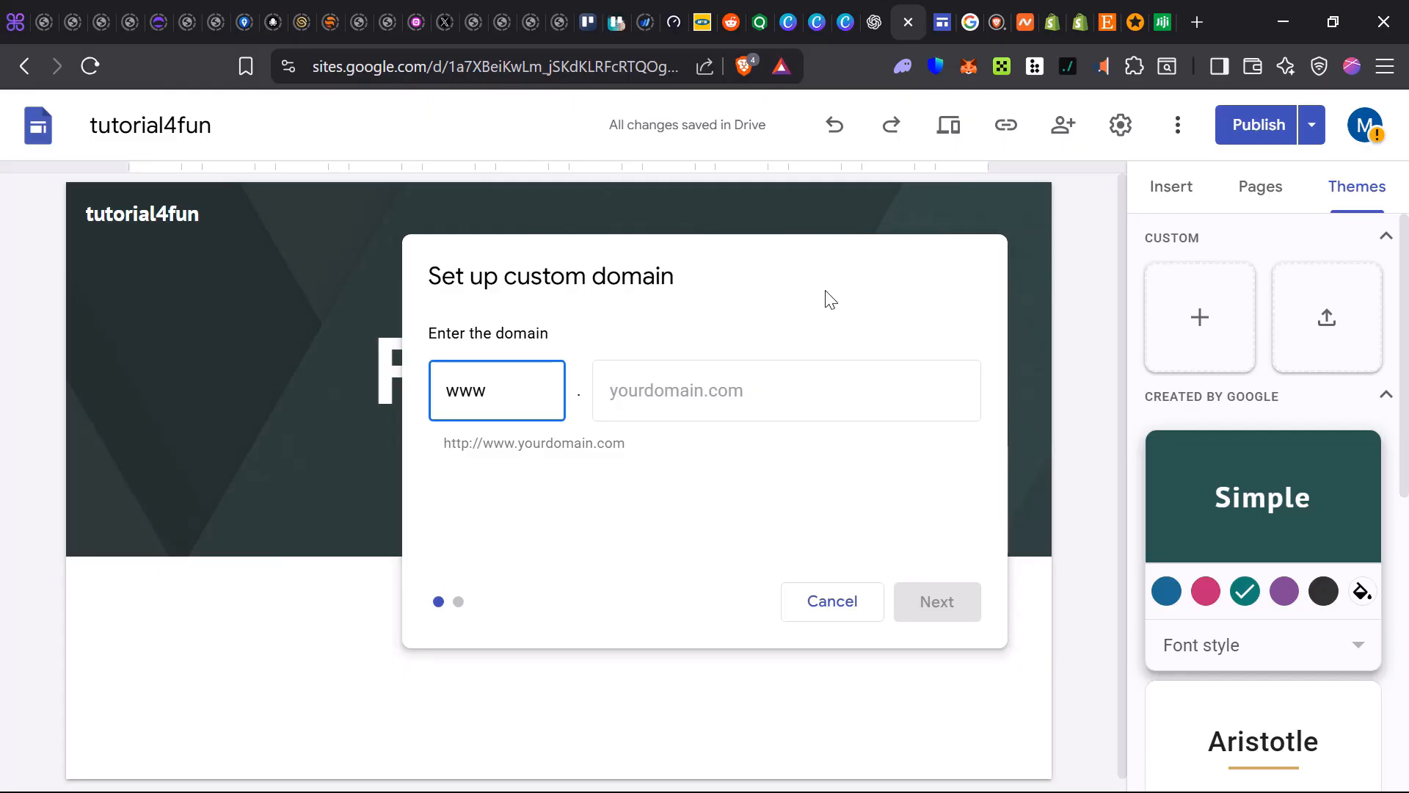
click(843, 602)
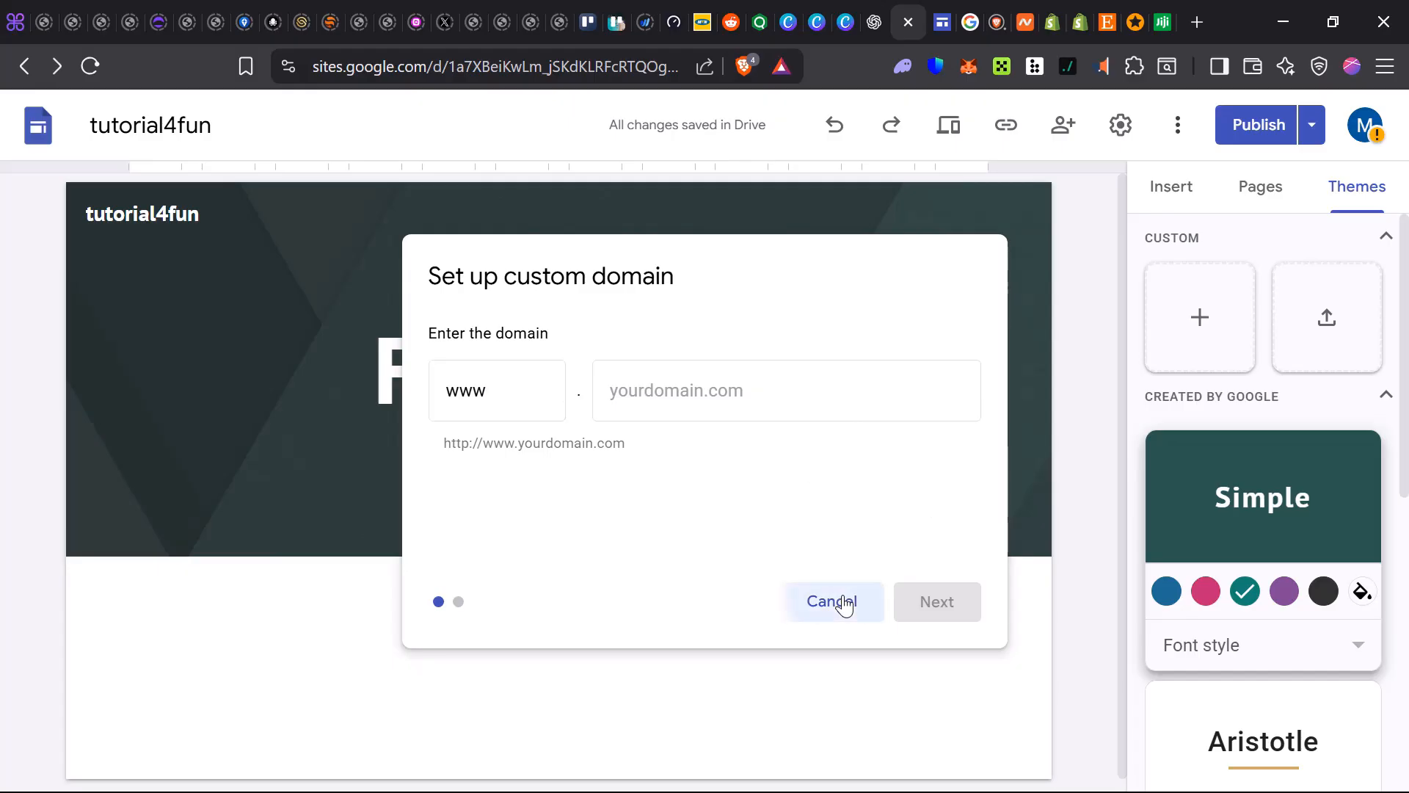